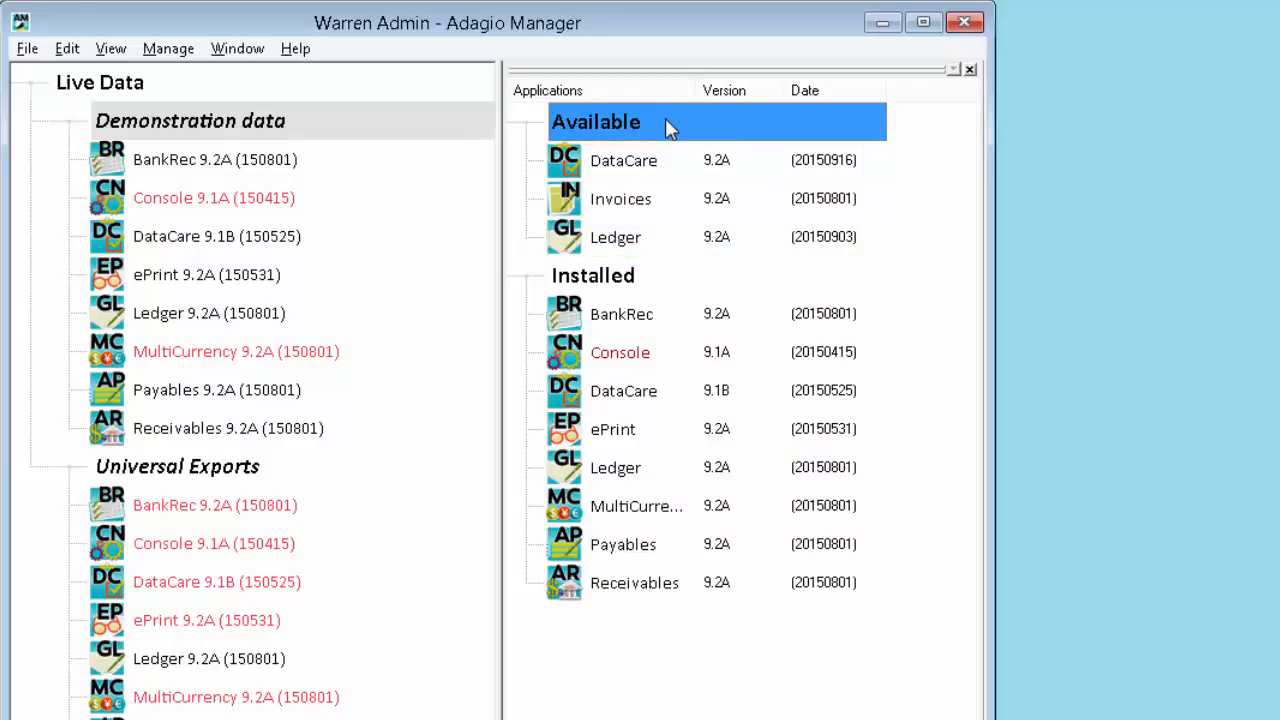
# - Install the available Invoices 9.2A (20150801) application
pyautogui.doubleClick(651, 212)
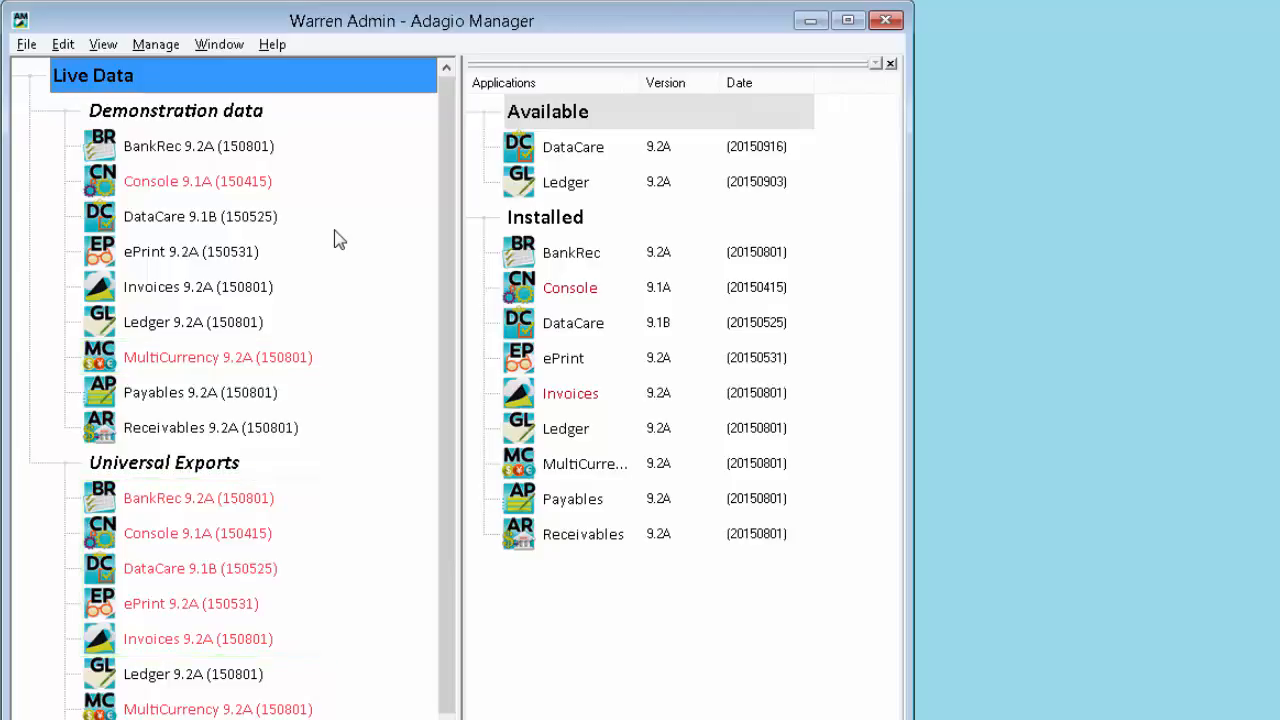
pyautogui.rightClick(312, 214)
pyautogui.click(110, 47)
pyautogui.click(140, 69)
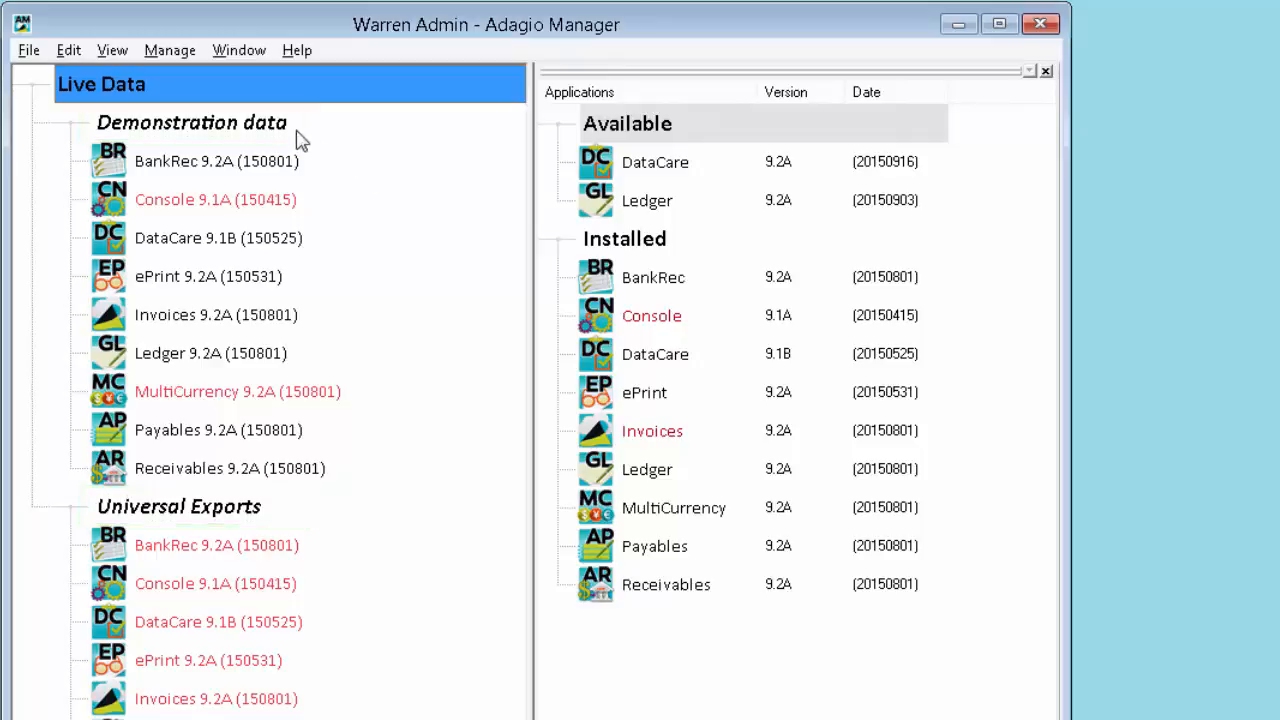
# - Create a new company named Marathon Industries and save the company list
pyautogui.click(196, 51)
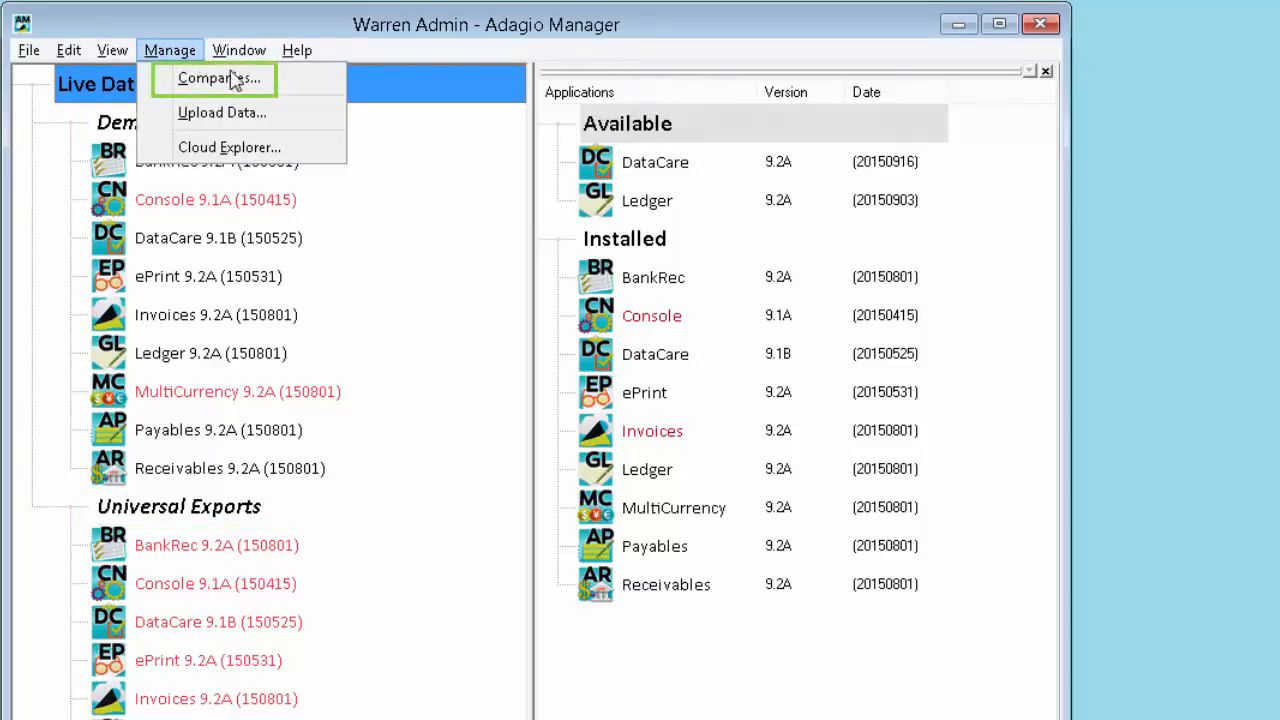
pyautogui.click(265, 88)
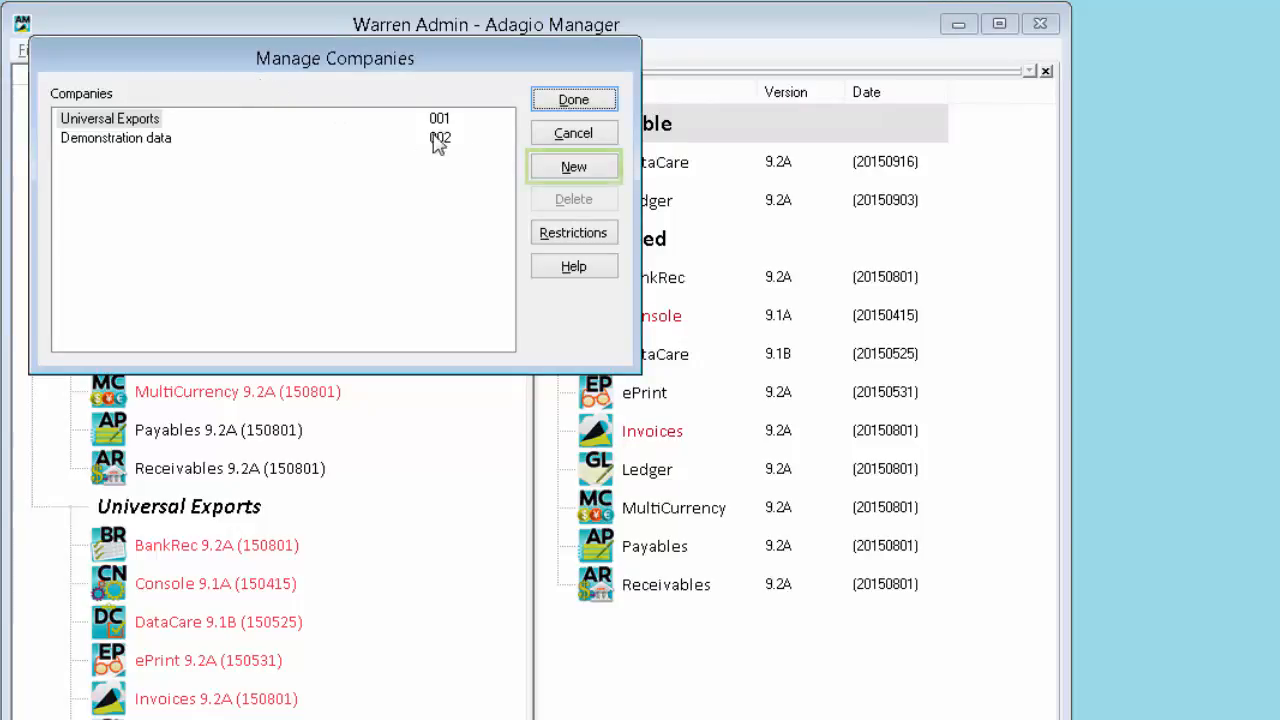
pyautogui.click(541, 176)
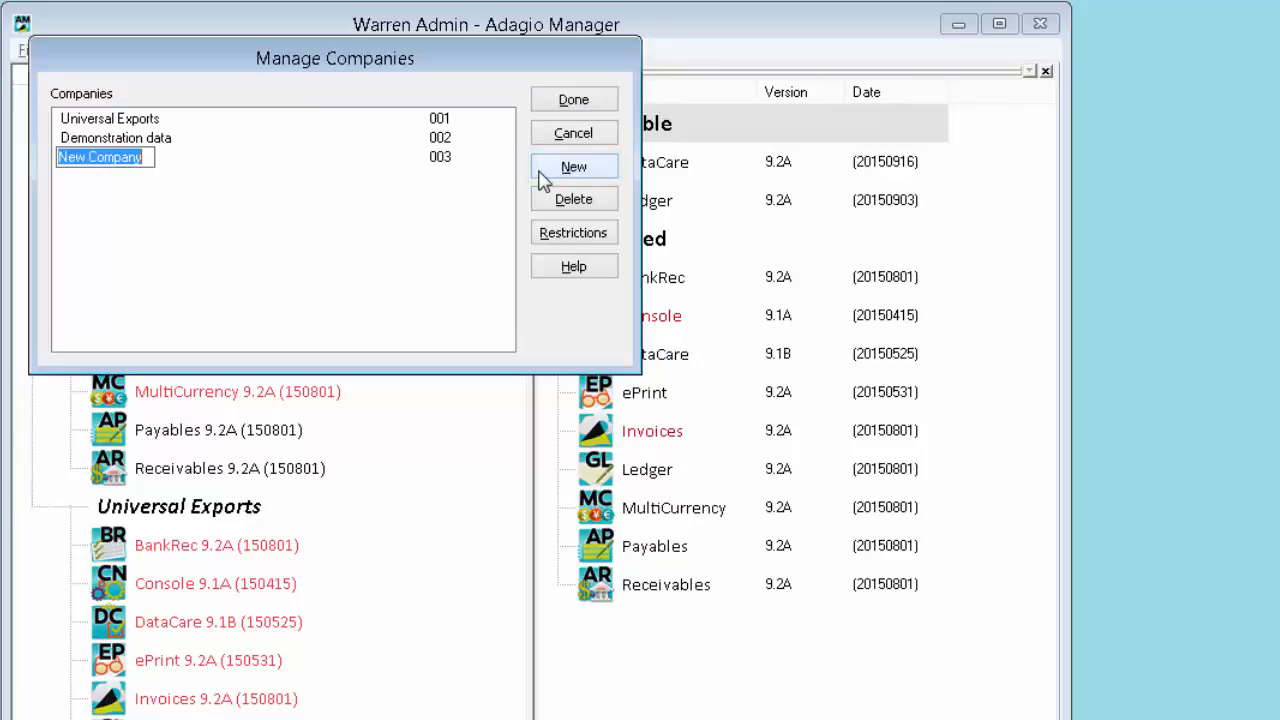
pyautogui.write('Marathon Industries')
pyautogui.click(549, 108)
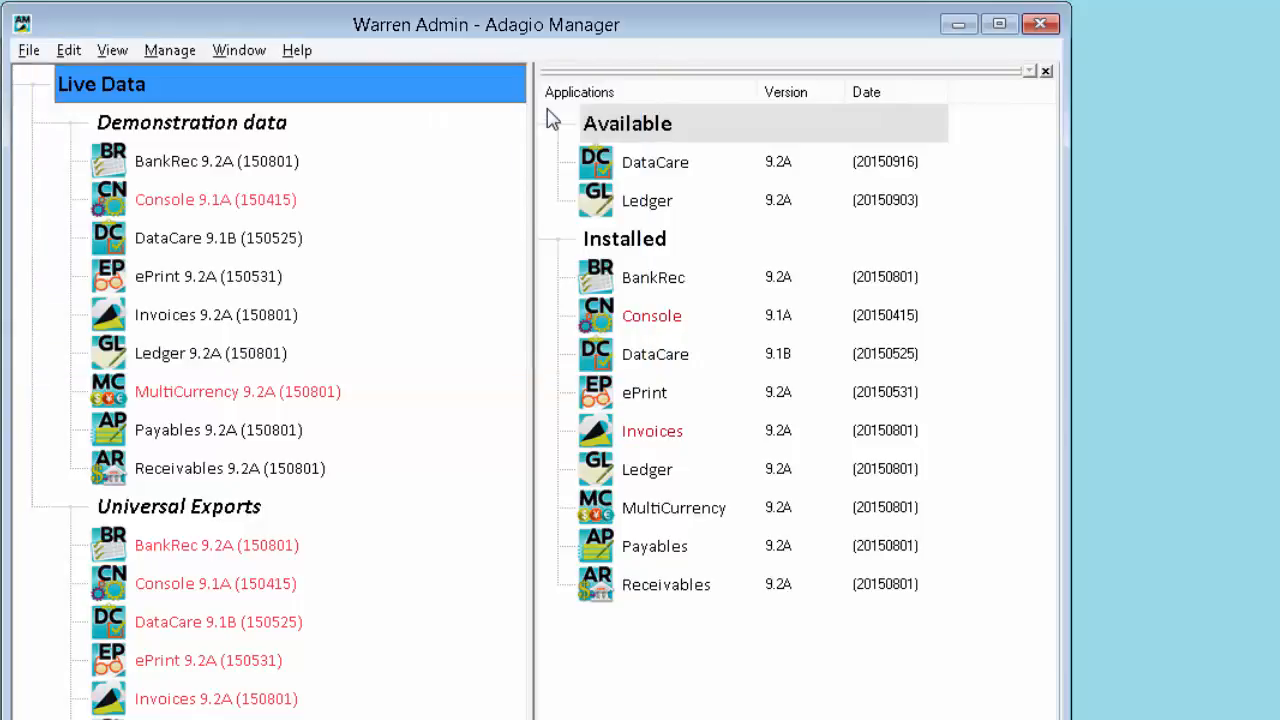
pyautogui.moveTo(519, 168); pyautogui.dragTo(519, 310)
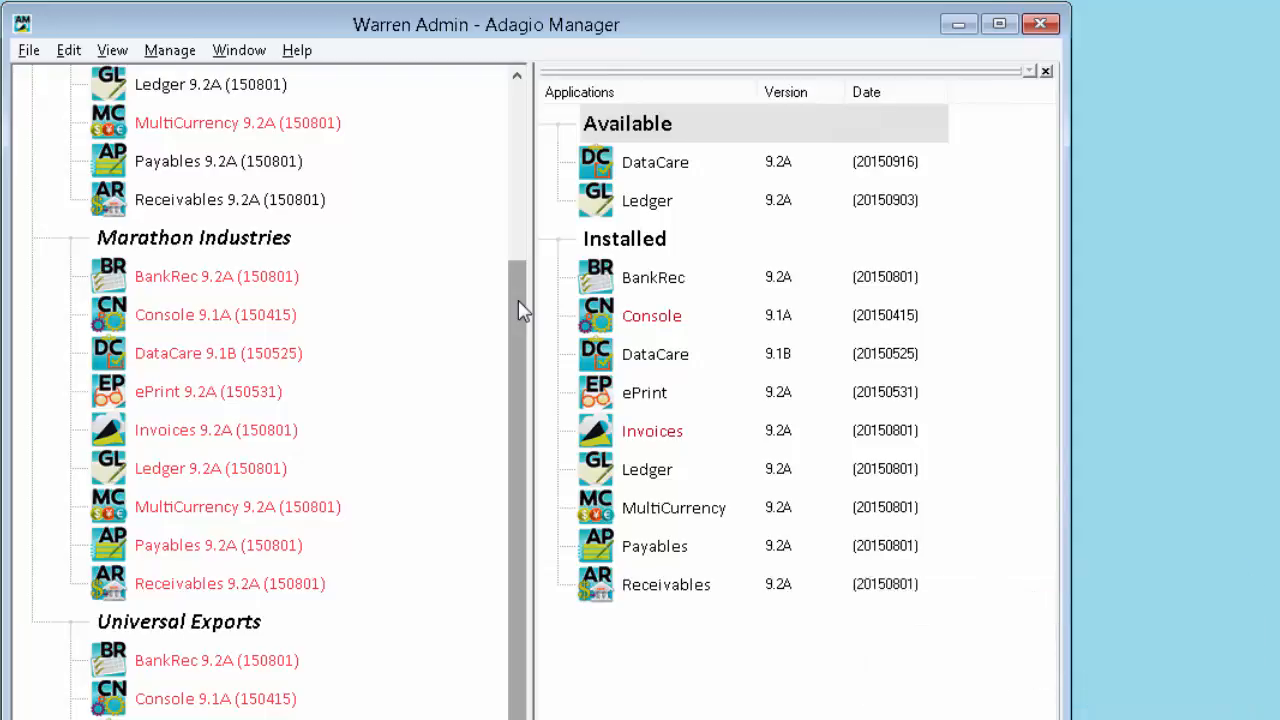
# - Upload the data in M:\Softrak\DATA\CloudUpload\Marathon to the Marathon Industries company, accepting that destination files are overwritten
pyautogui.click(193, 57)
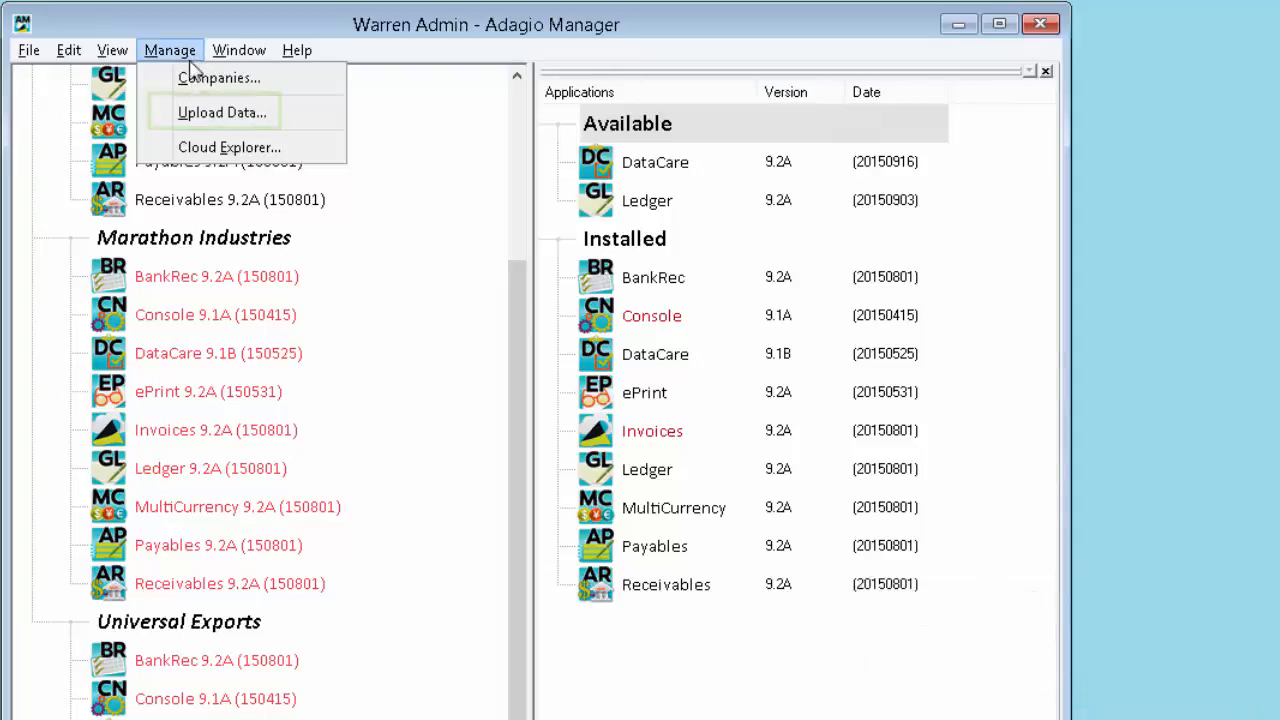
pyautogui.click(160, 117)
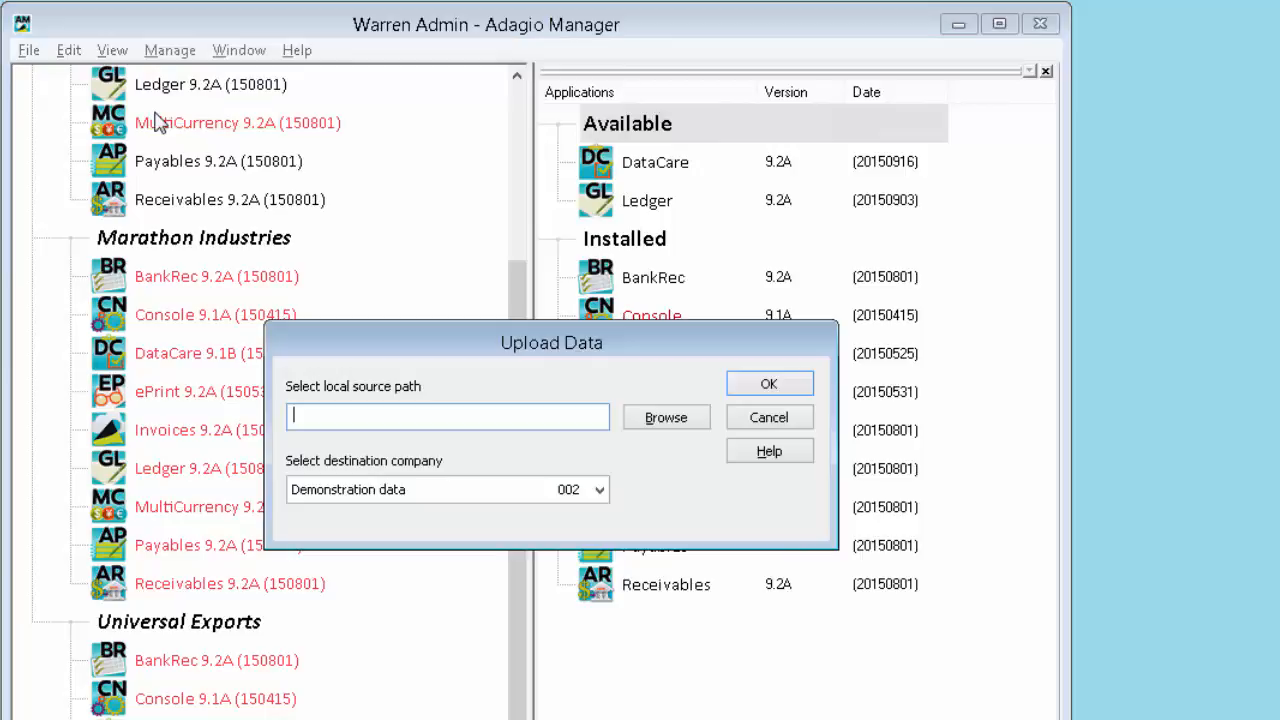
pyautogui.click(600, 492)
pyautogui.click(589, 541)
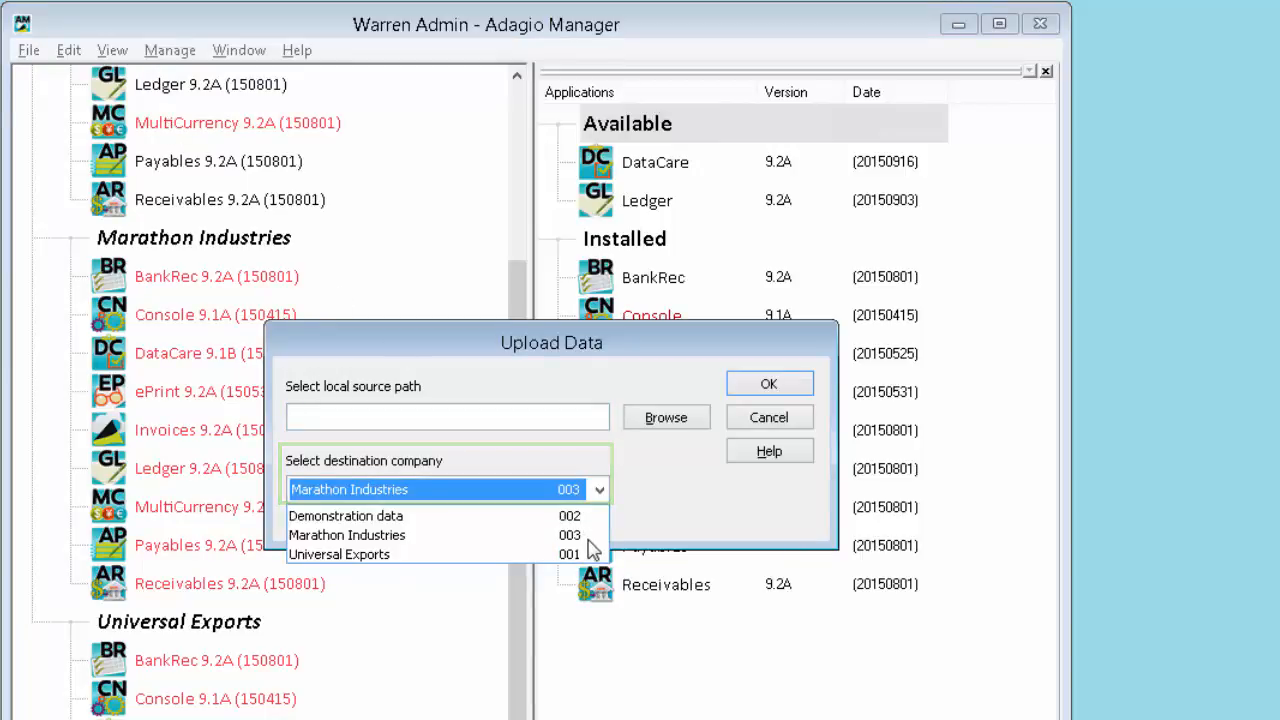
pyautogui.click(664, 419)
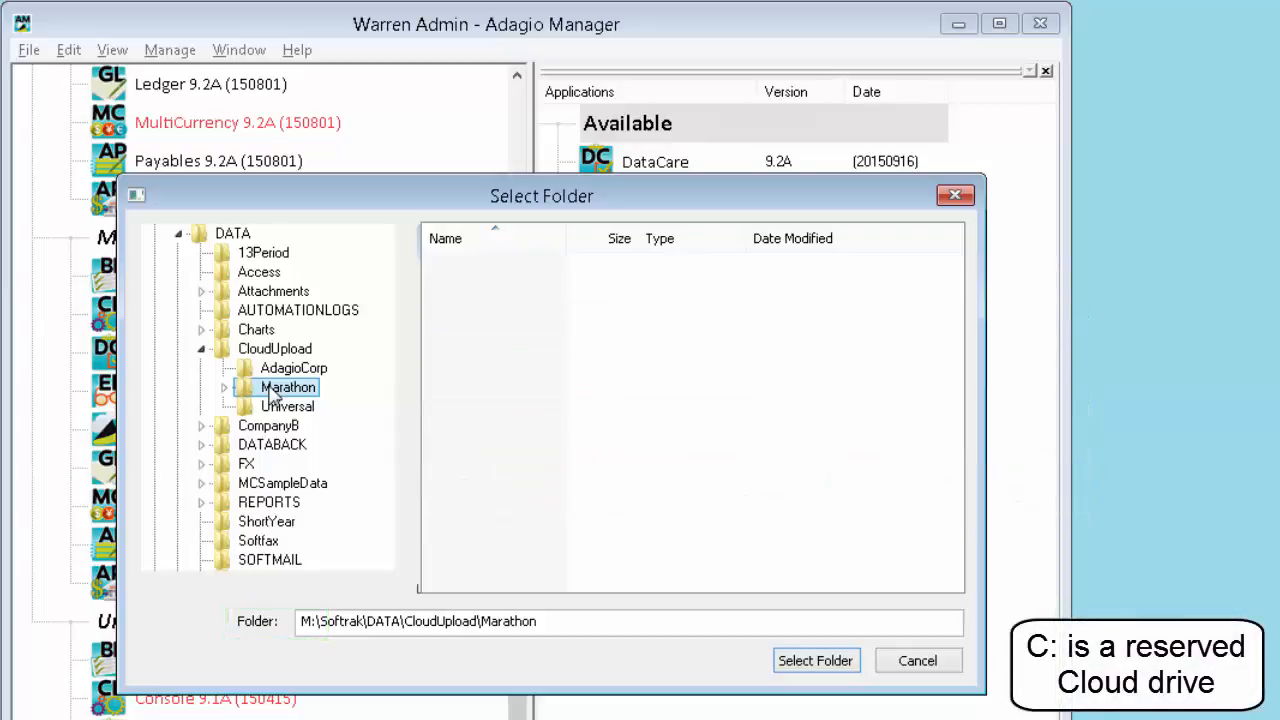
pyautogui.click(796, 670)
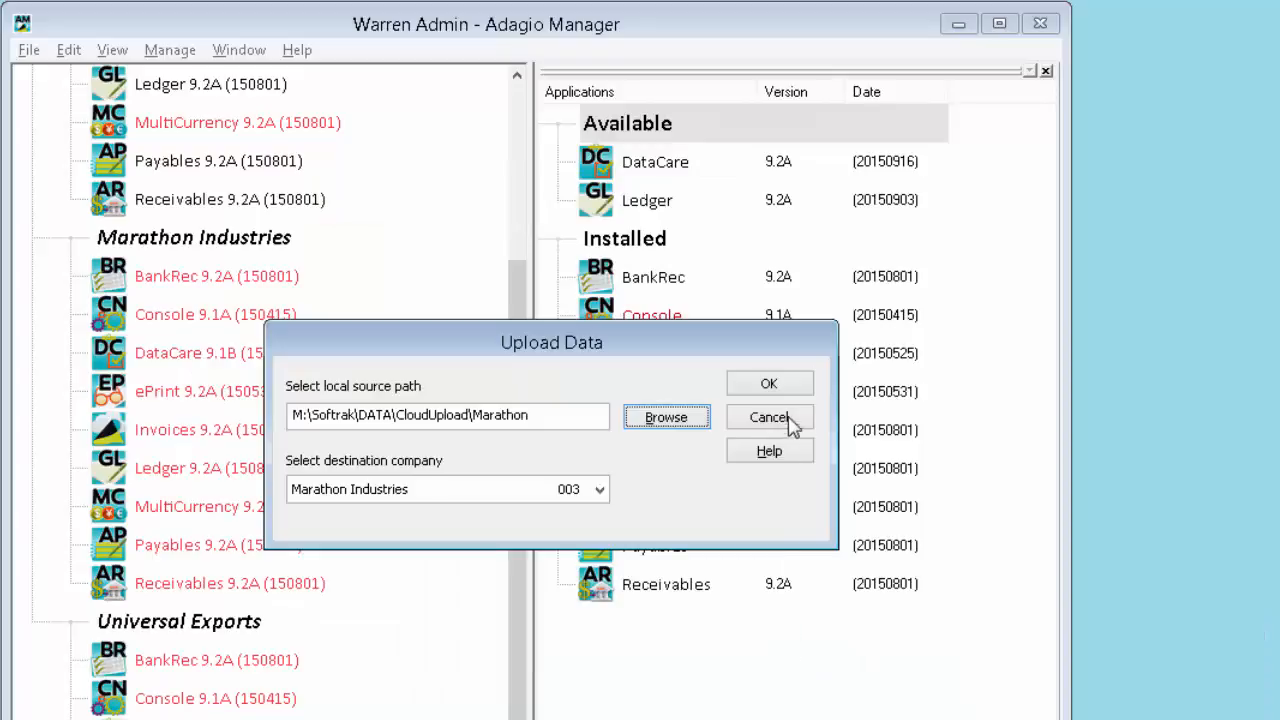
pyautogui.click(799, 389)
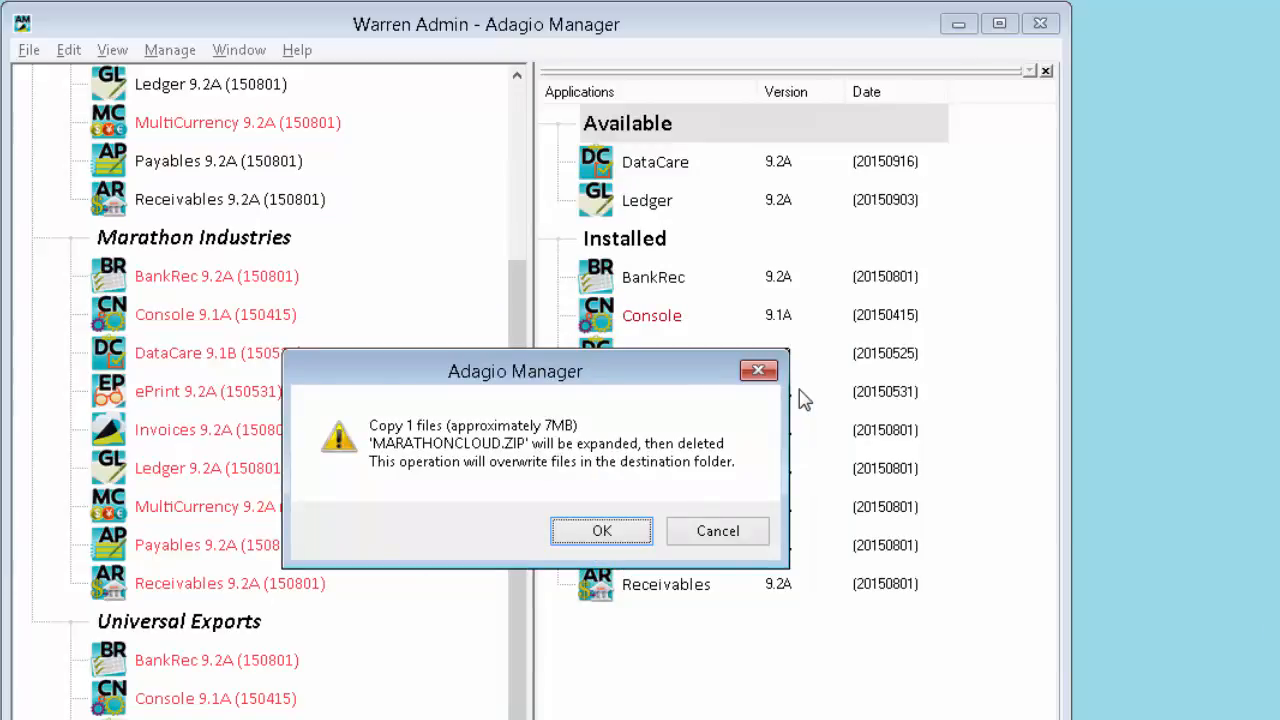
pyautogui.click(643, 531)
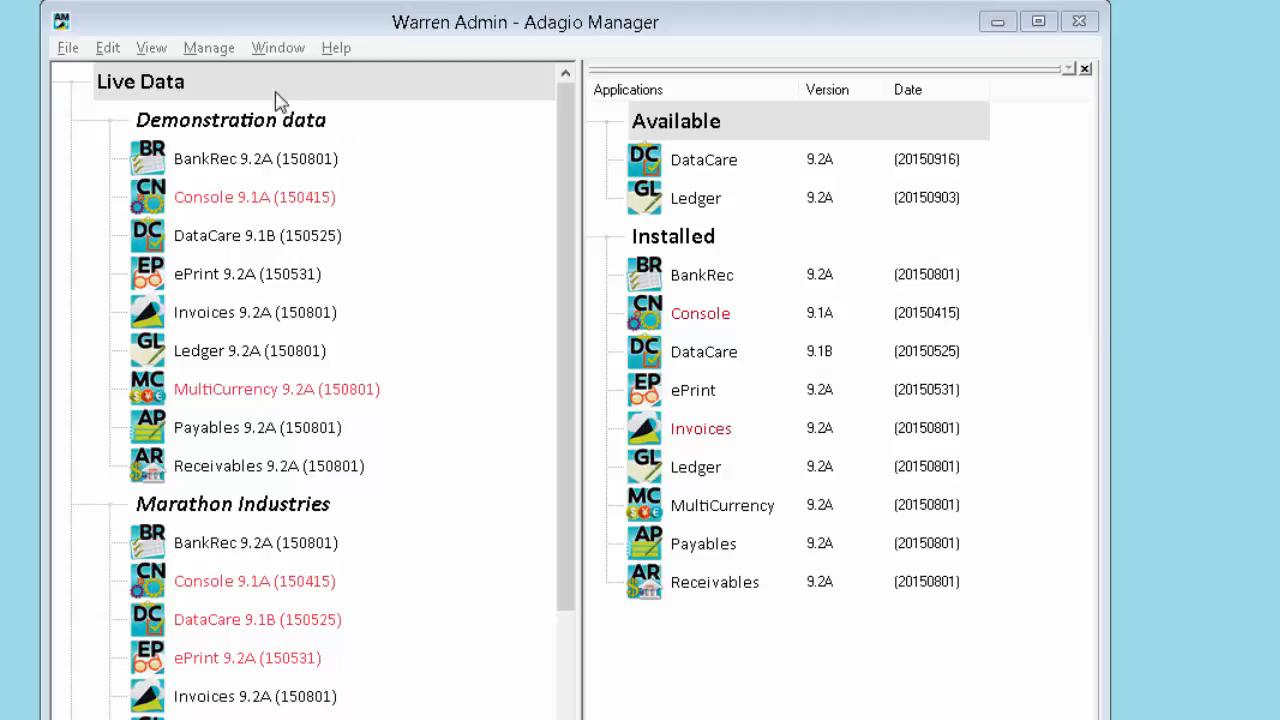
# - In Cloud Explorer, copy AR$OVER2 and GL!BalanceSheetPrior from CloudUpload\Xtra Files into the Data folder of company directory 003
pyautogui.click(240, 52)
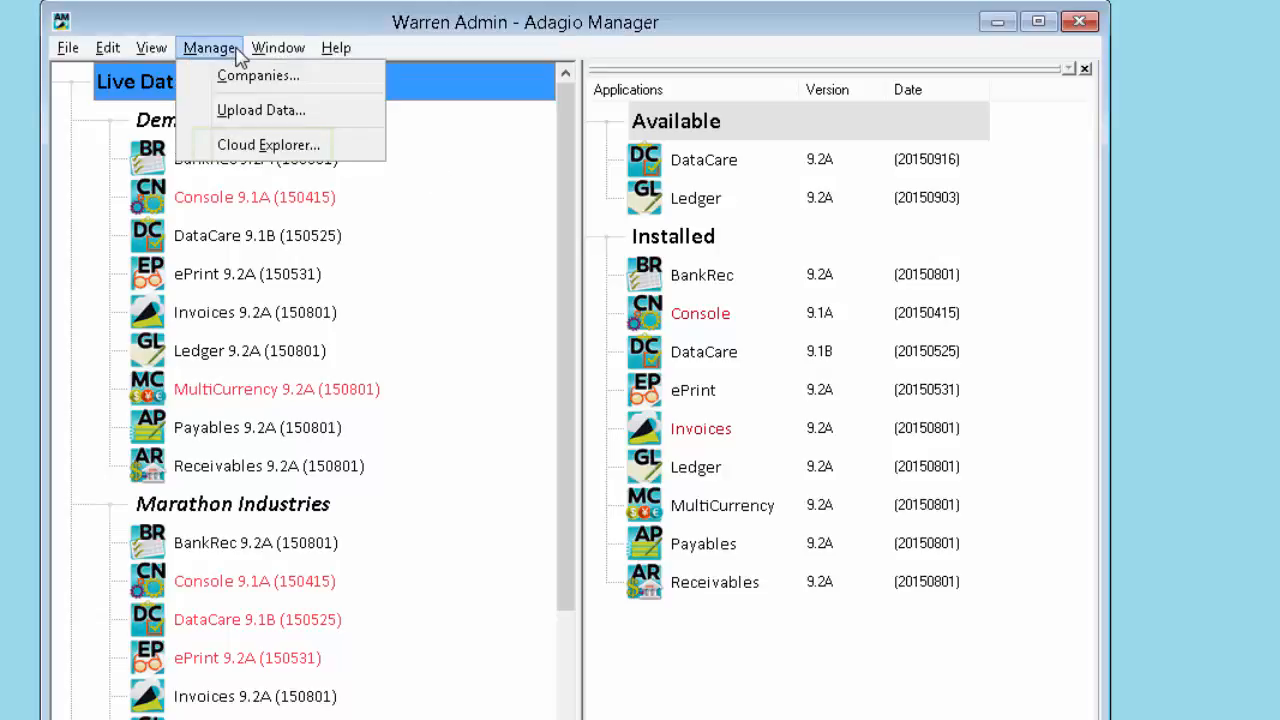
pyautogui.click(339, 155)
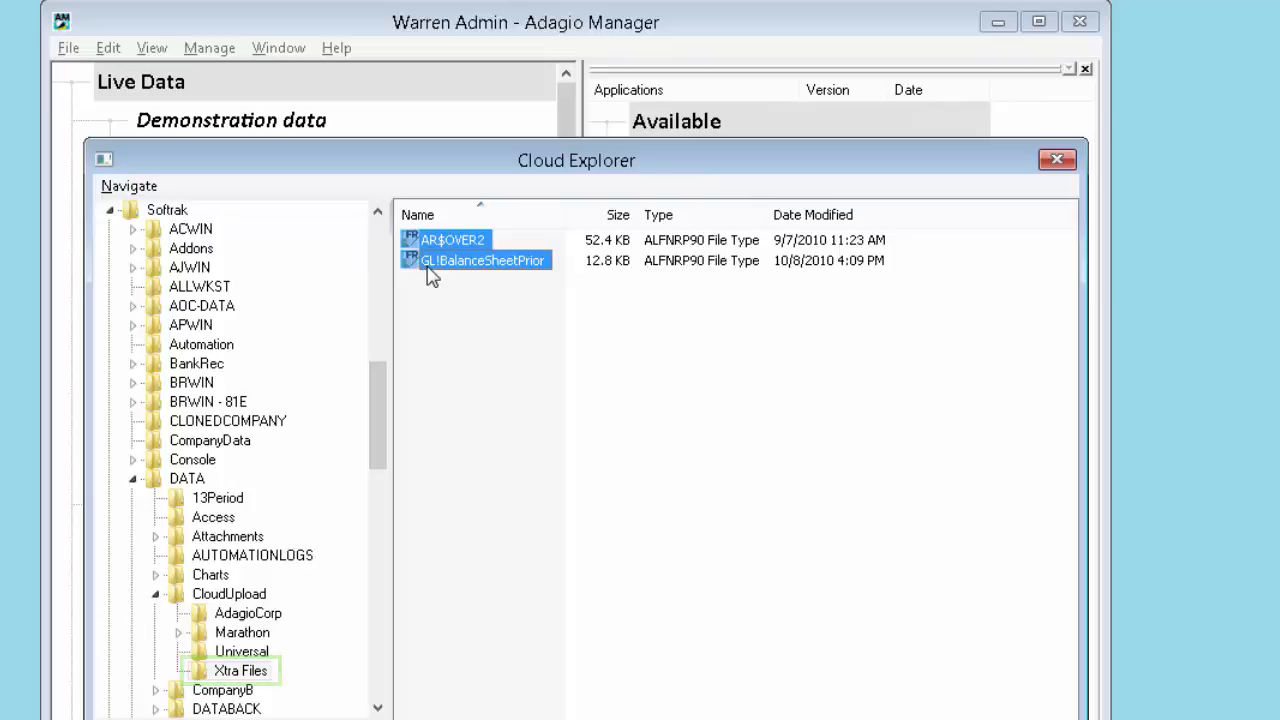
pyautogui.rightClick(430, 276)
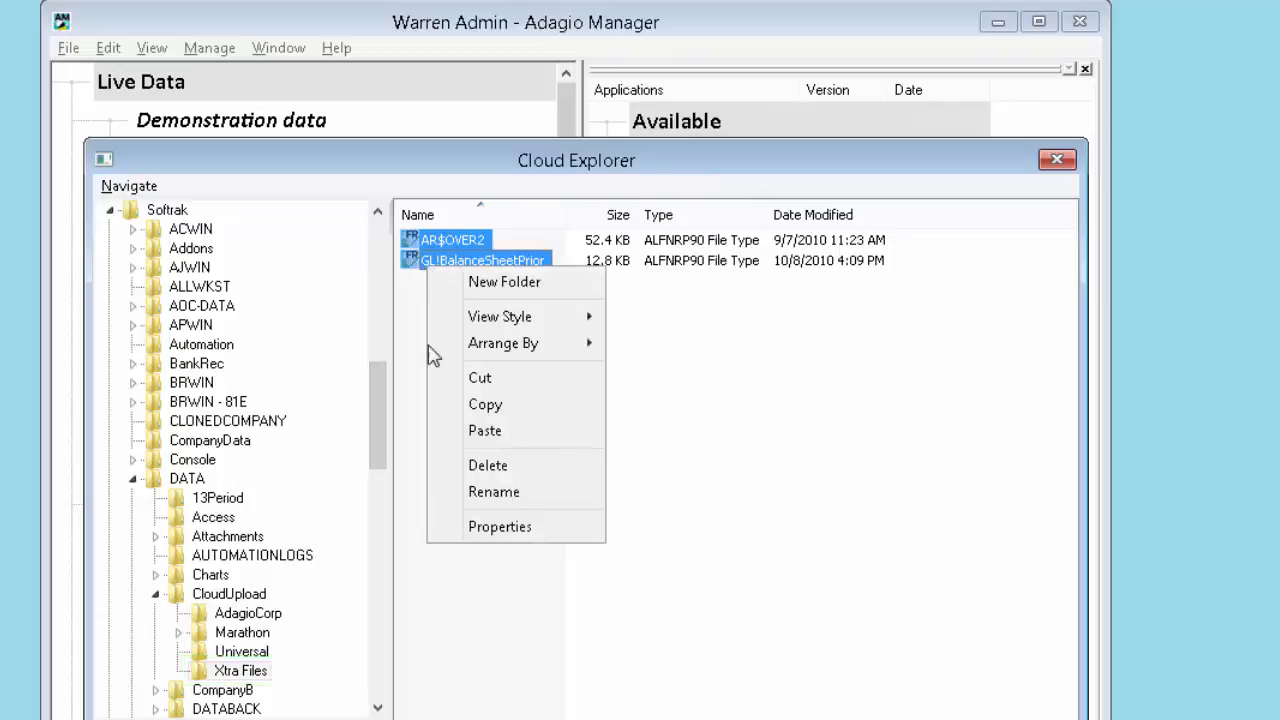
pyautogui.click(448, 406)
pyautogui.moveTo(382, 408); pyautogui.dragTo(368, 275)
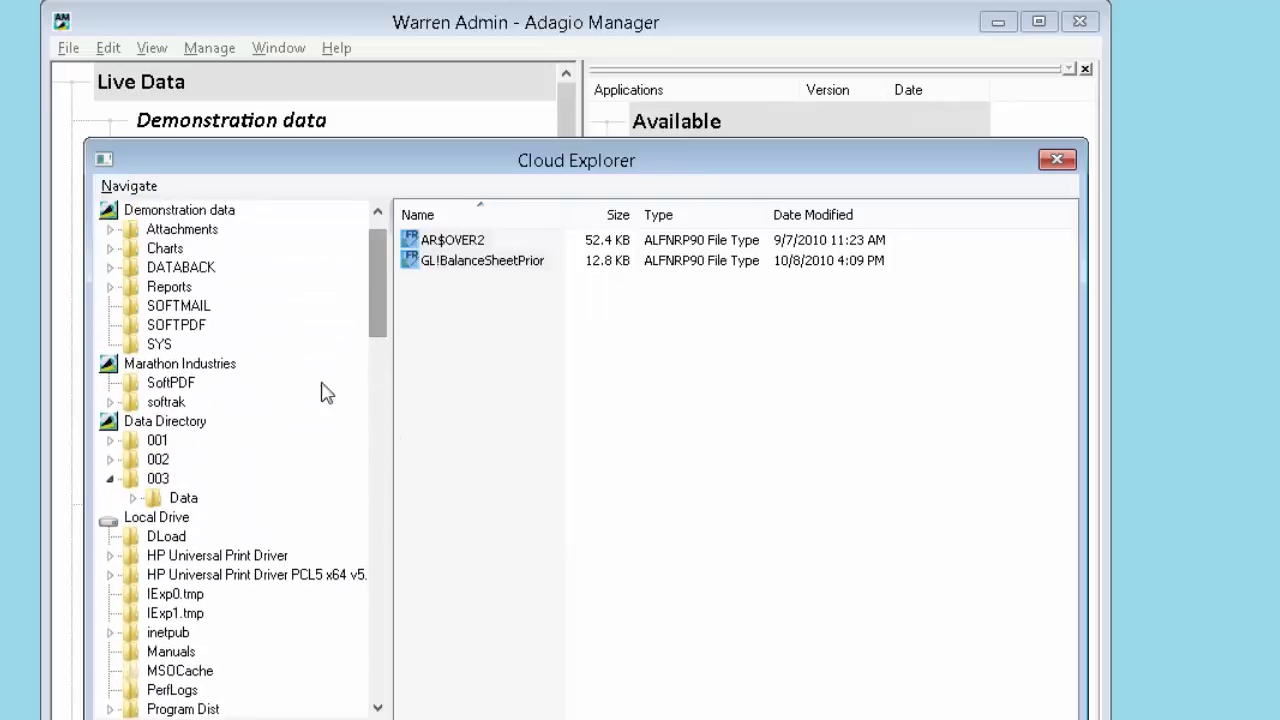
pyautogui.rightClick(195, 499)
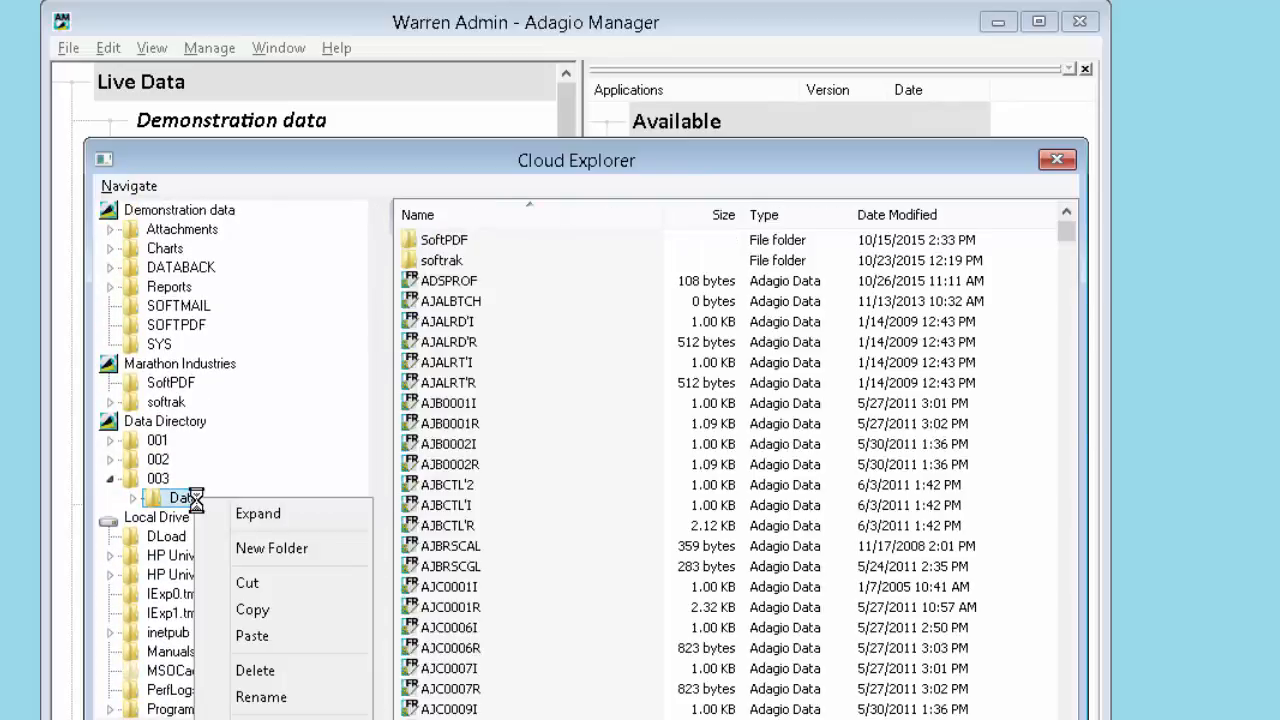
pyautogui.click(229, 634)
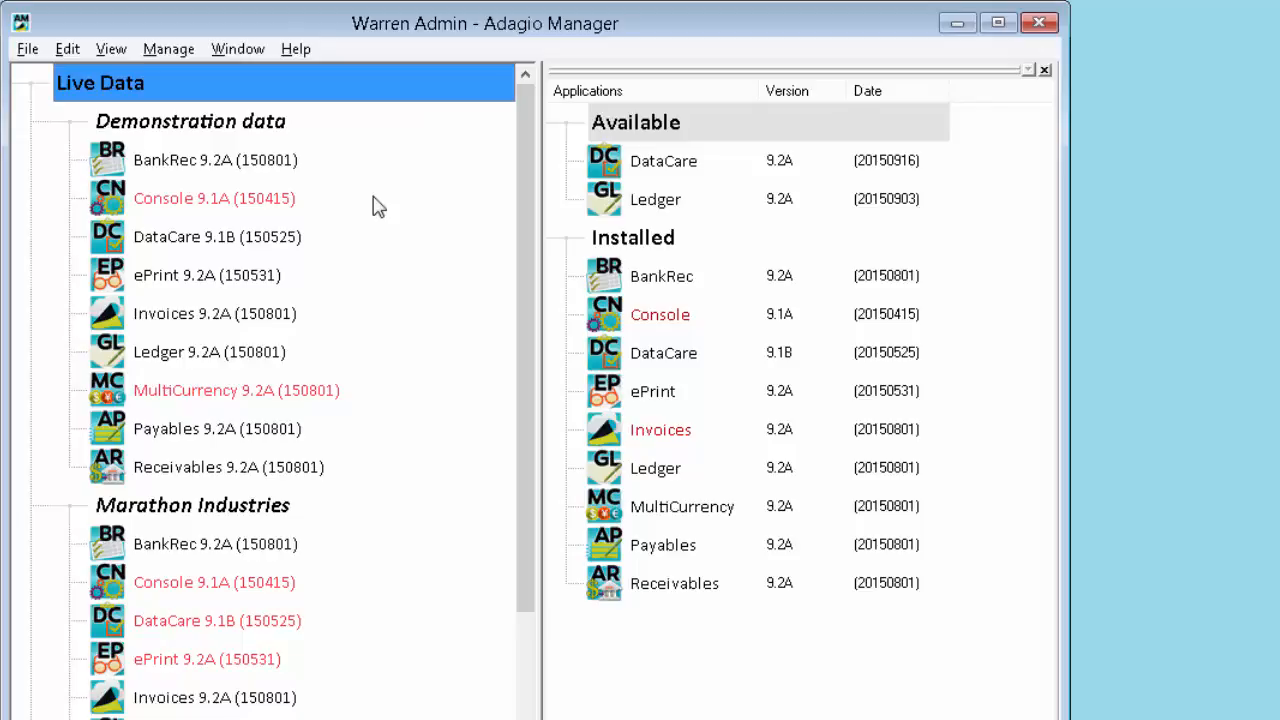
# - Add a user in the first available slot with Windows login ssiwfXYZ, full name, user ID XYZ, a complex Windows password and an Adagio password
pyautogui.click(70, 52)
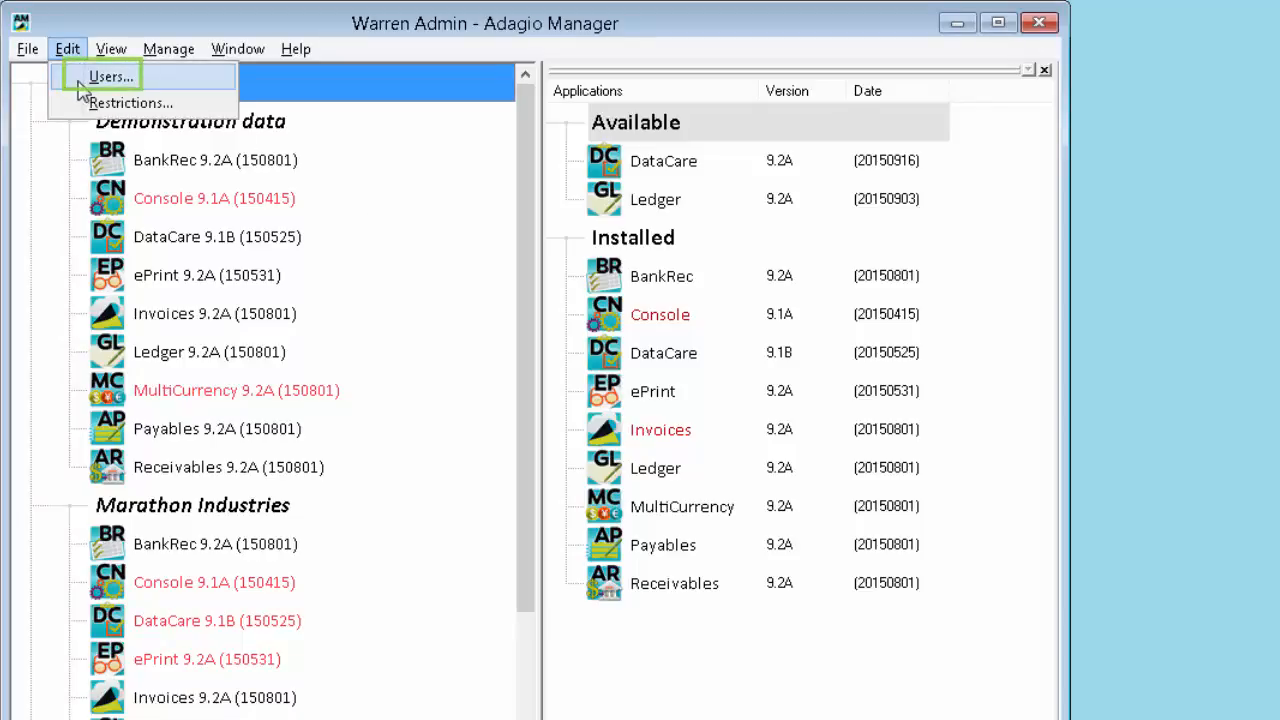
pyautogui.click(80, 88)
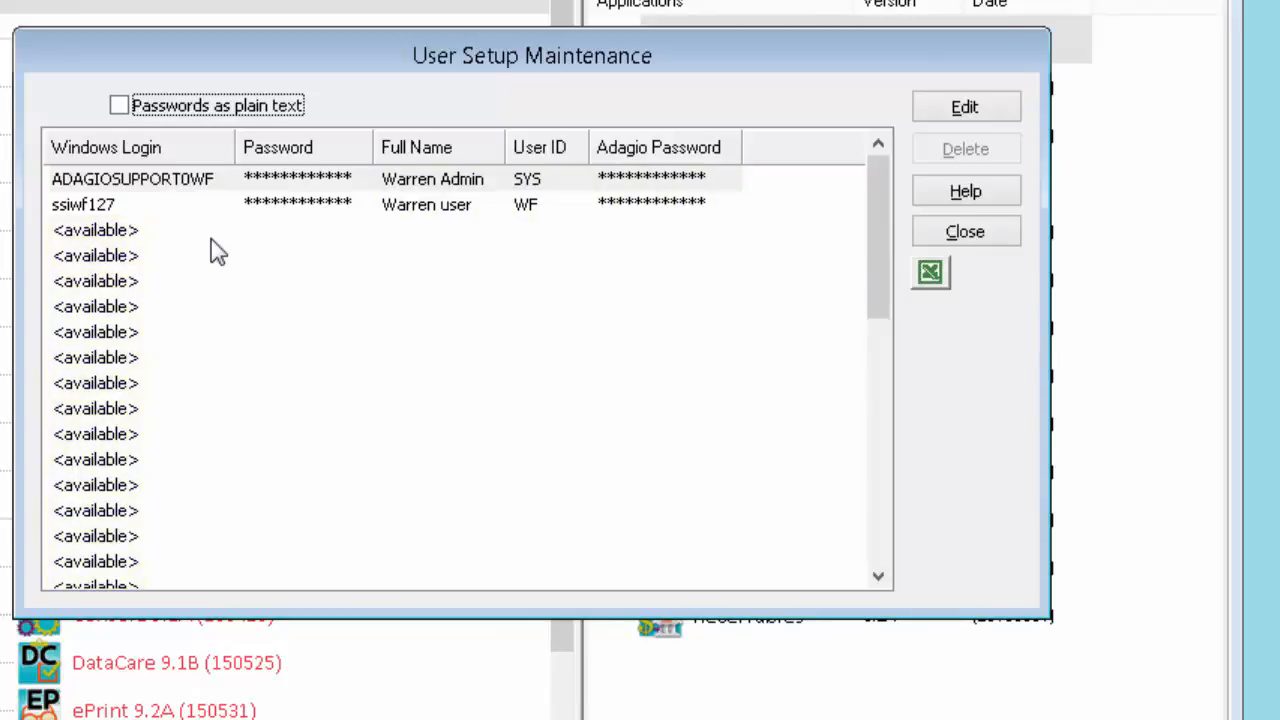
pyautogui.click(145, 238)
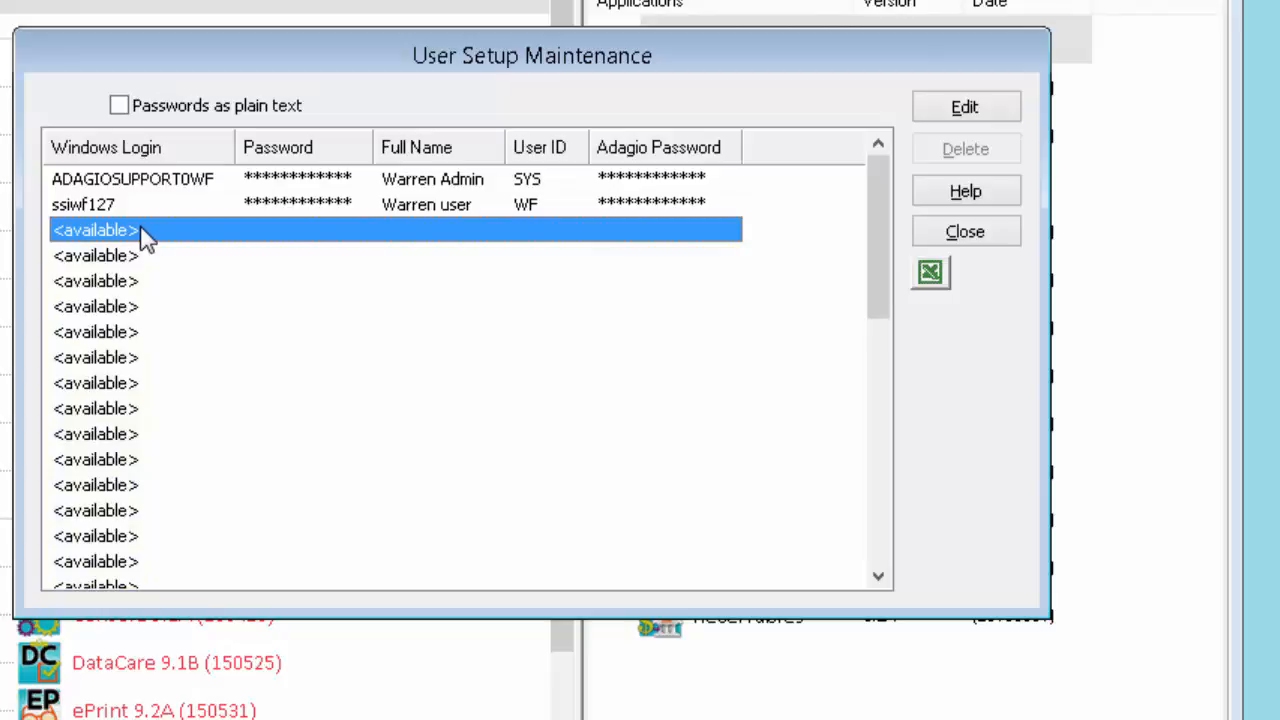
pyautogui.click(920, 112)
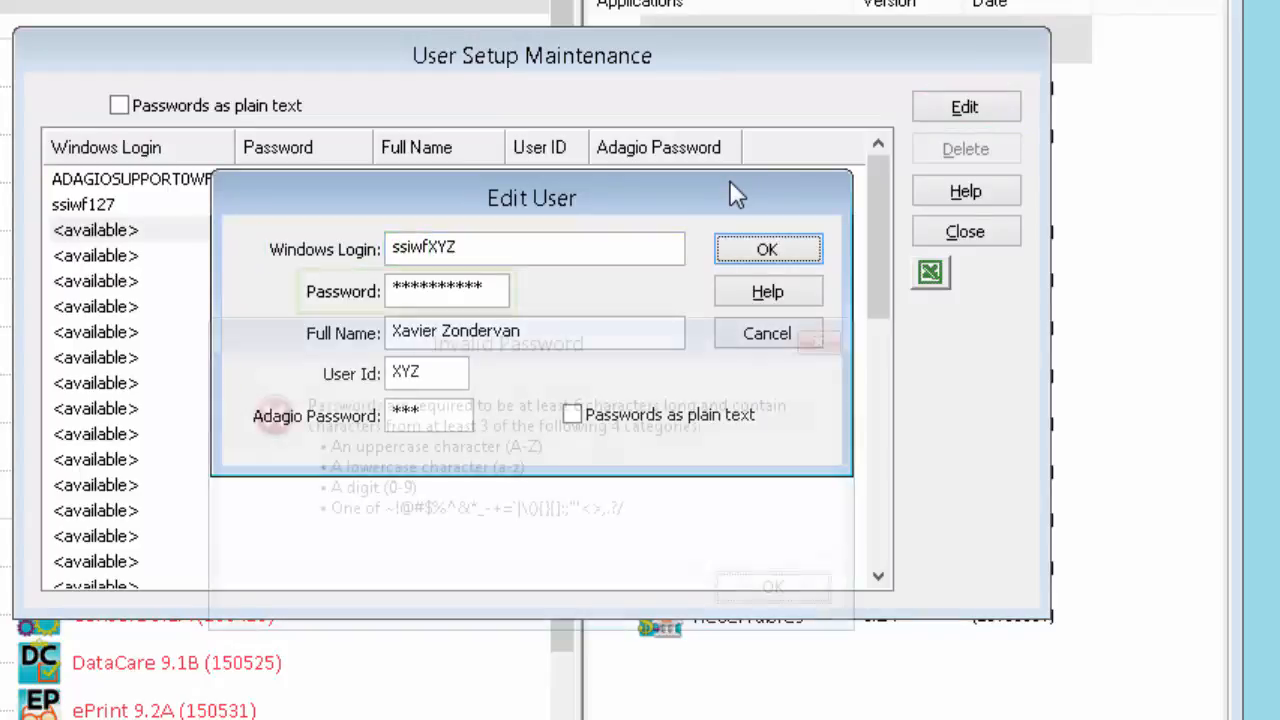
pyautogui.press('Return')
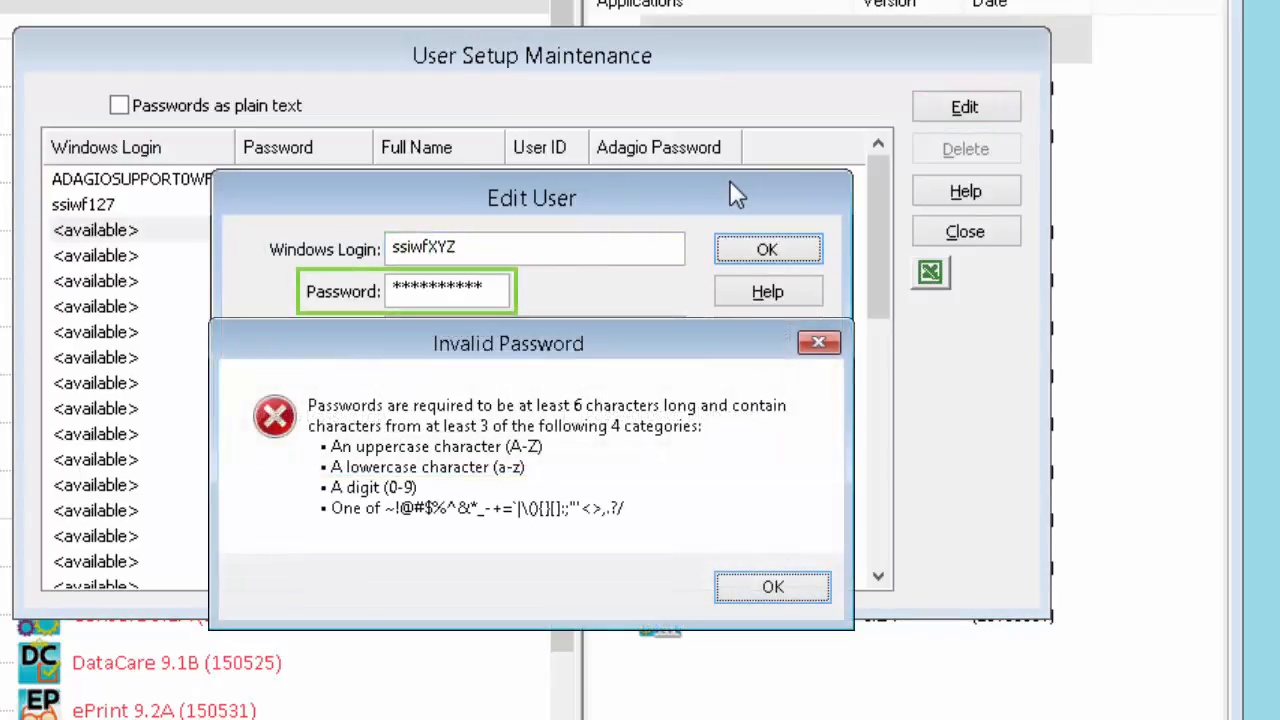
pyautogui.press('Return')
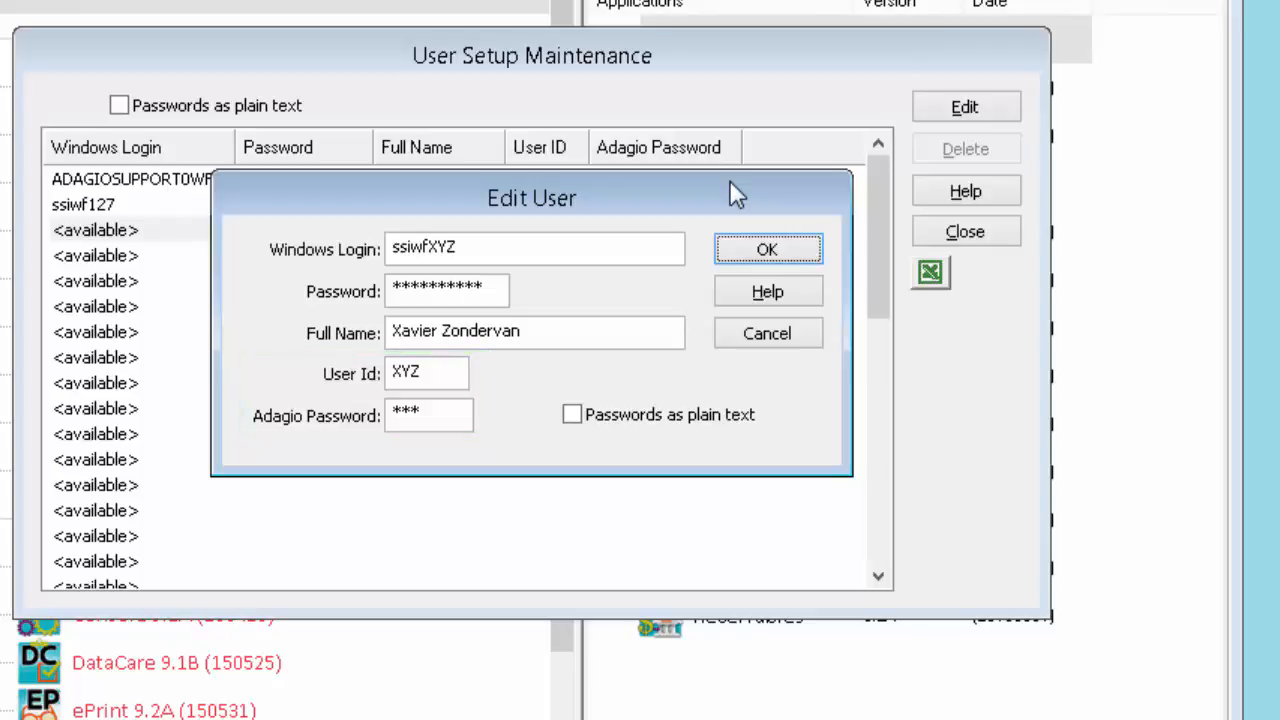
pyautogui.click(767, 250)
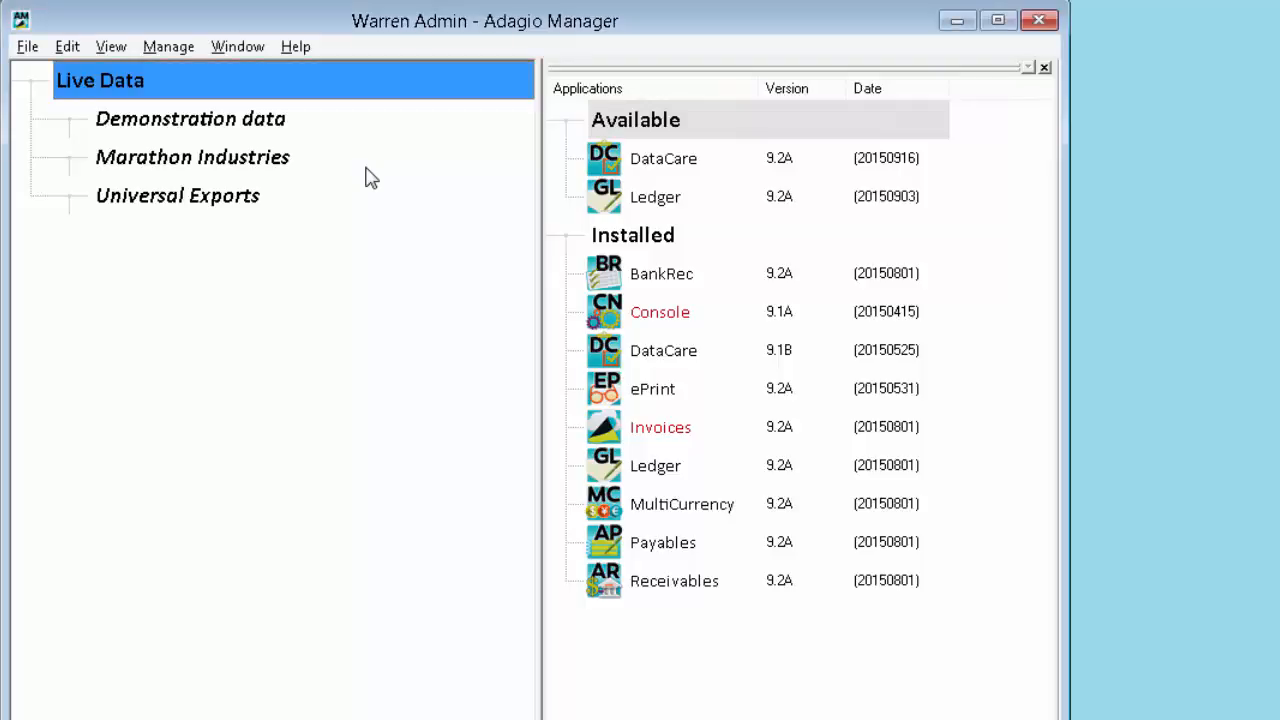
# - Show the sample data companies below the live data
pyautogui.click(111, 46)
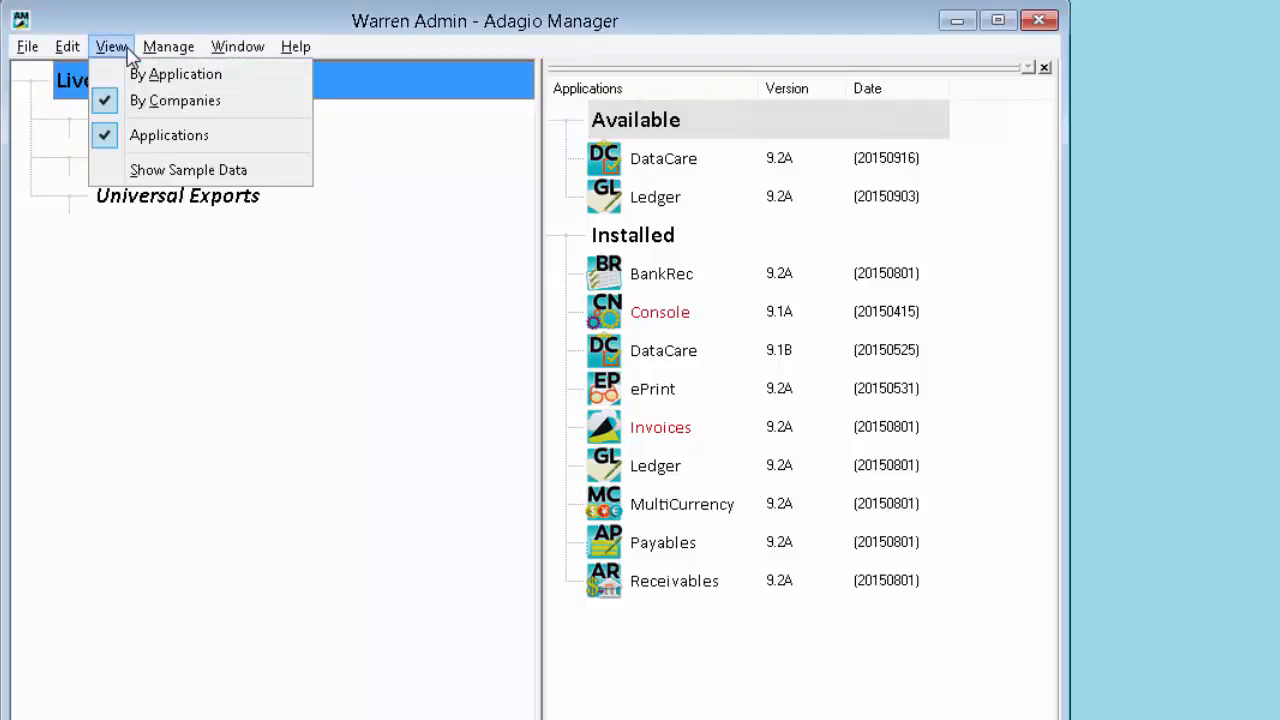
pyautogui.click(127, 174)
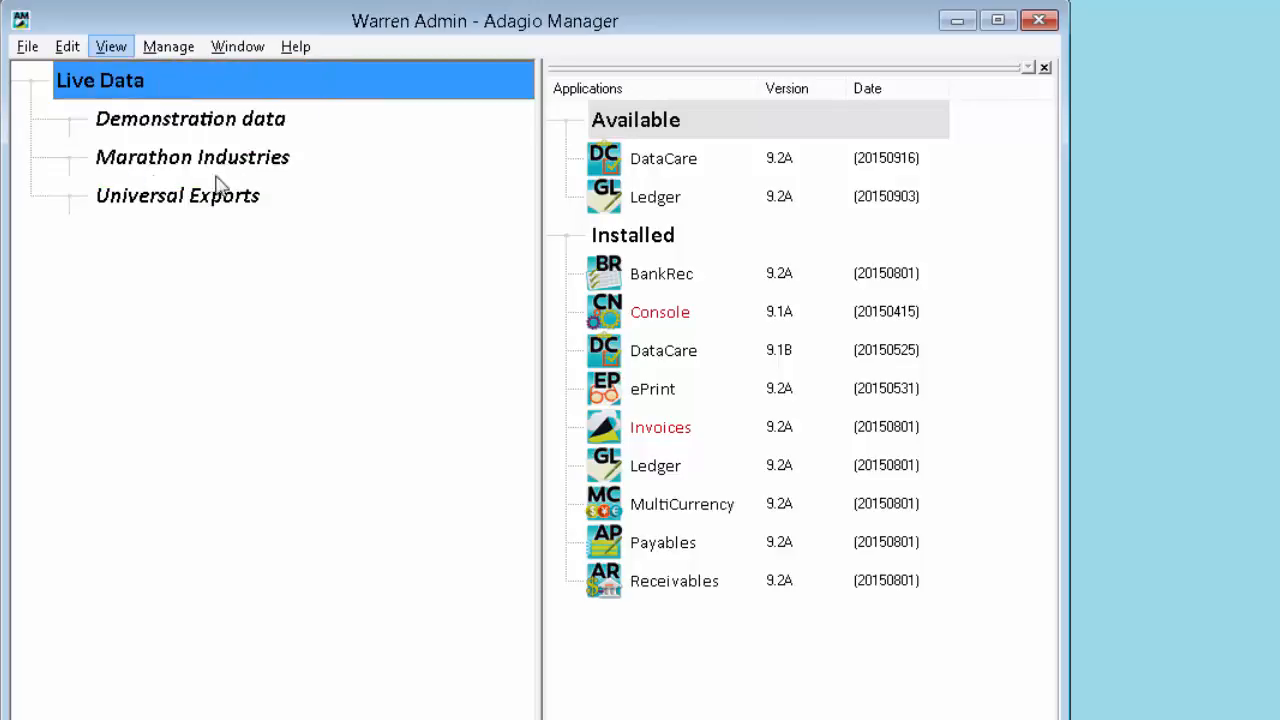
pyautogui.rightClick(380, 104)
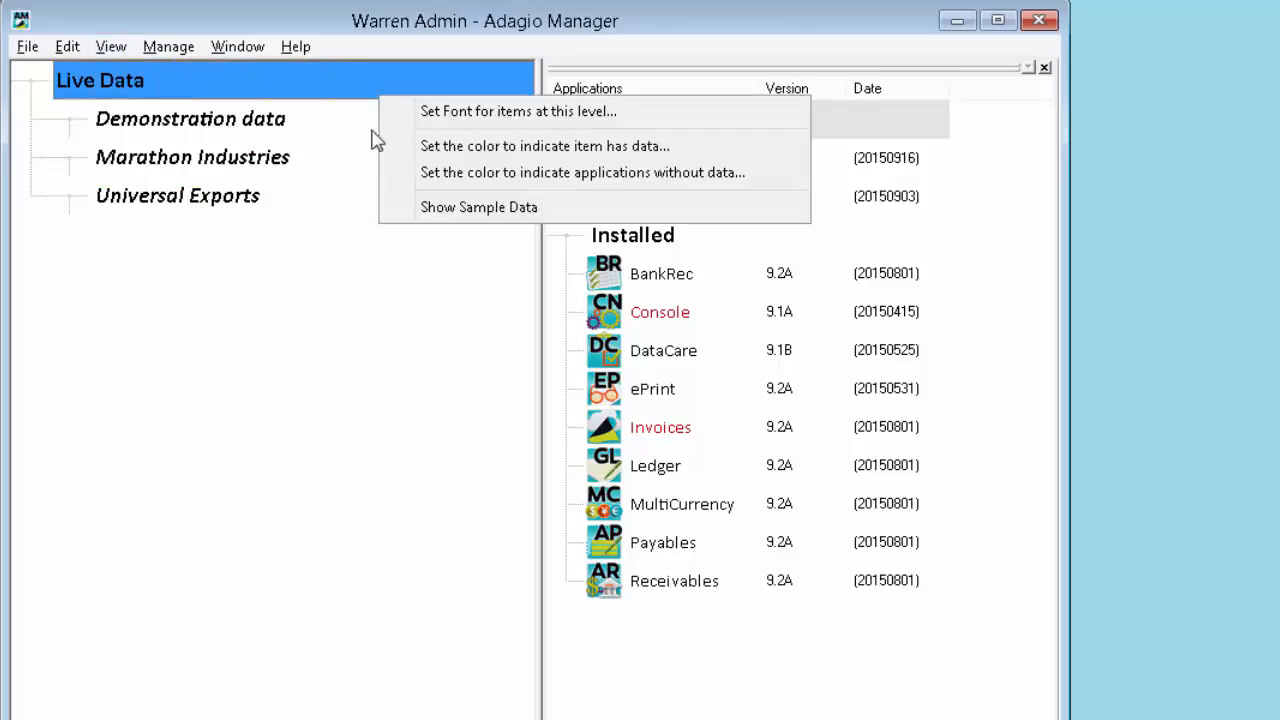
pyautogui.click(390, 210)
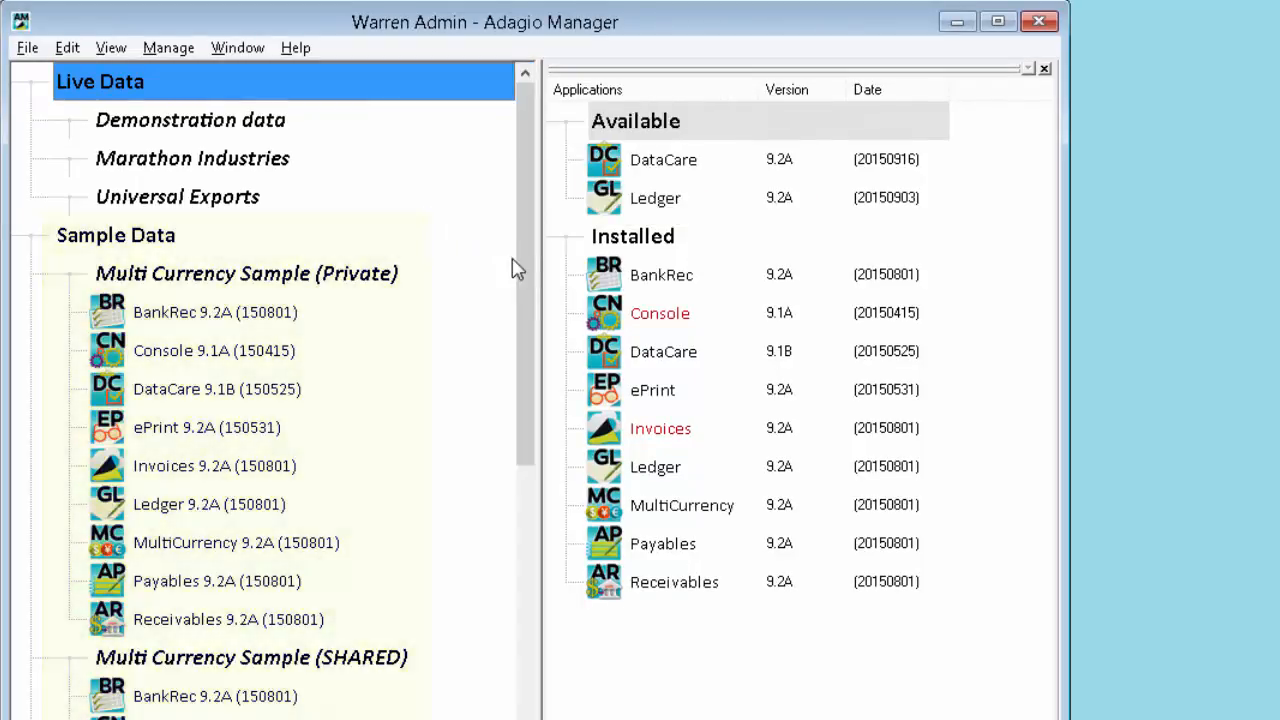
# - Examine the sample data refresh options for BankRec under Single Currency Sample (SHARED) and Single Currency Sample (Private)
pyautogui.scroll(-3, 526, 329)
pyautogui.moveTo(526, 357); pyautogui.dragTo(543, 686)
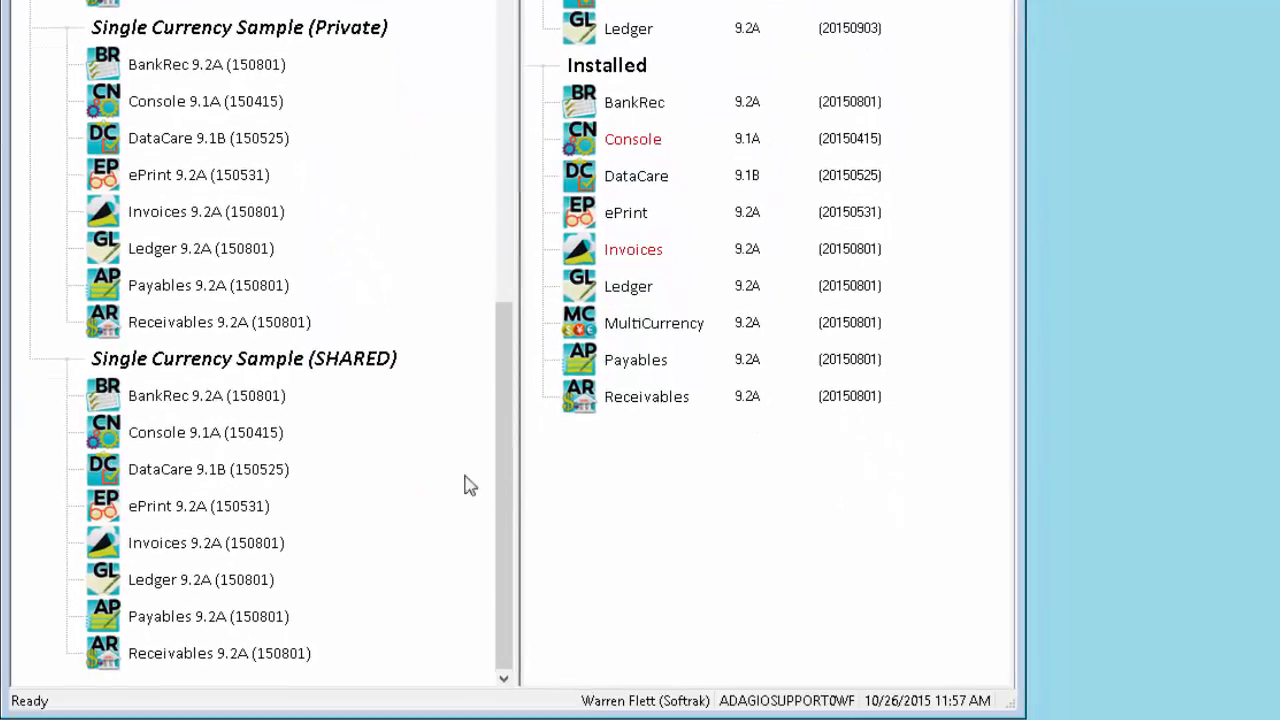
pyautogui.rightClick(289, 409)
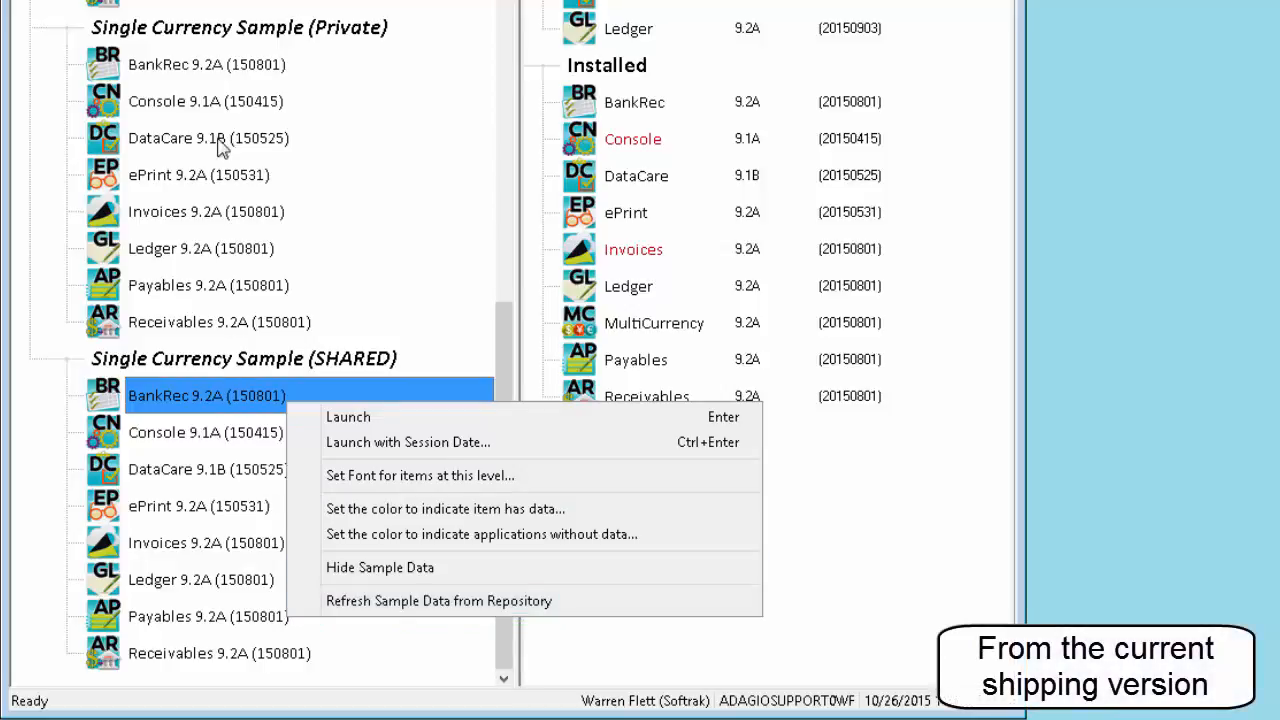
pyautogui.click(216, 72)
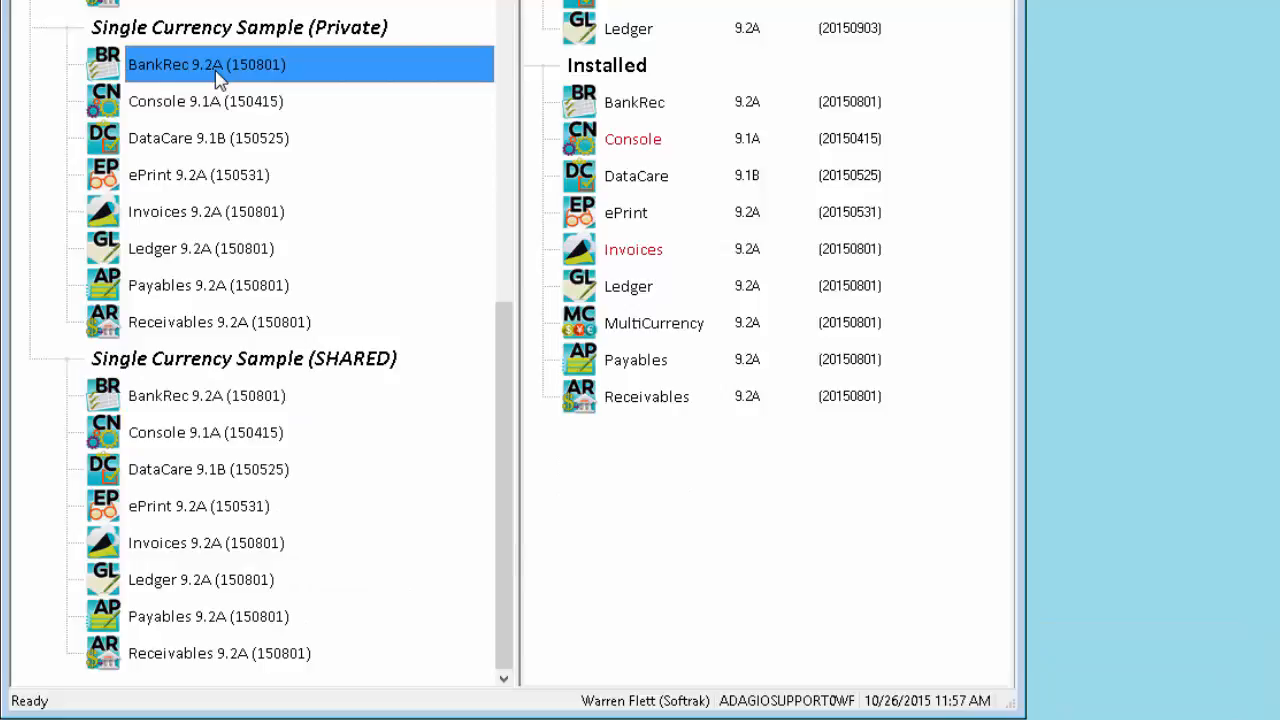
pyautogui.rightClick(215, 73)
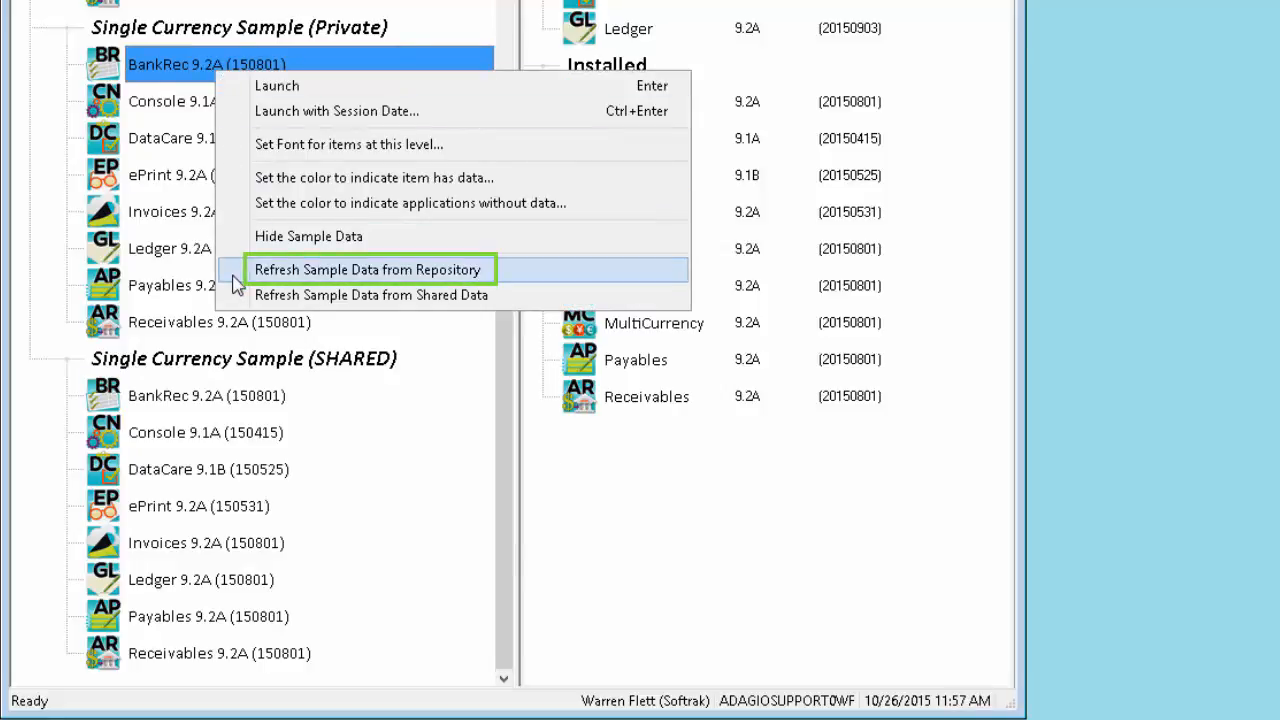
# - Refresh the BankRec sample data under Single Currency Sample (Private) from the shared data
pyautogui.click(231, 303)
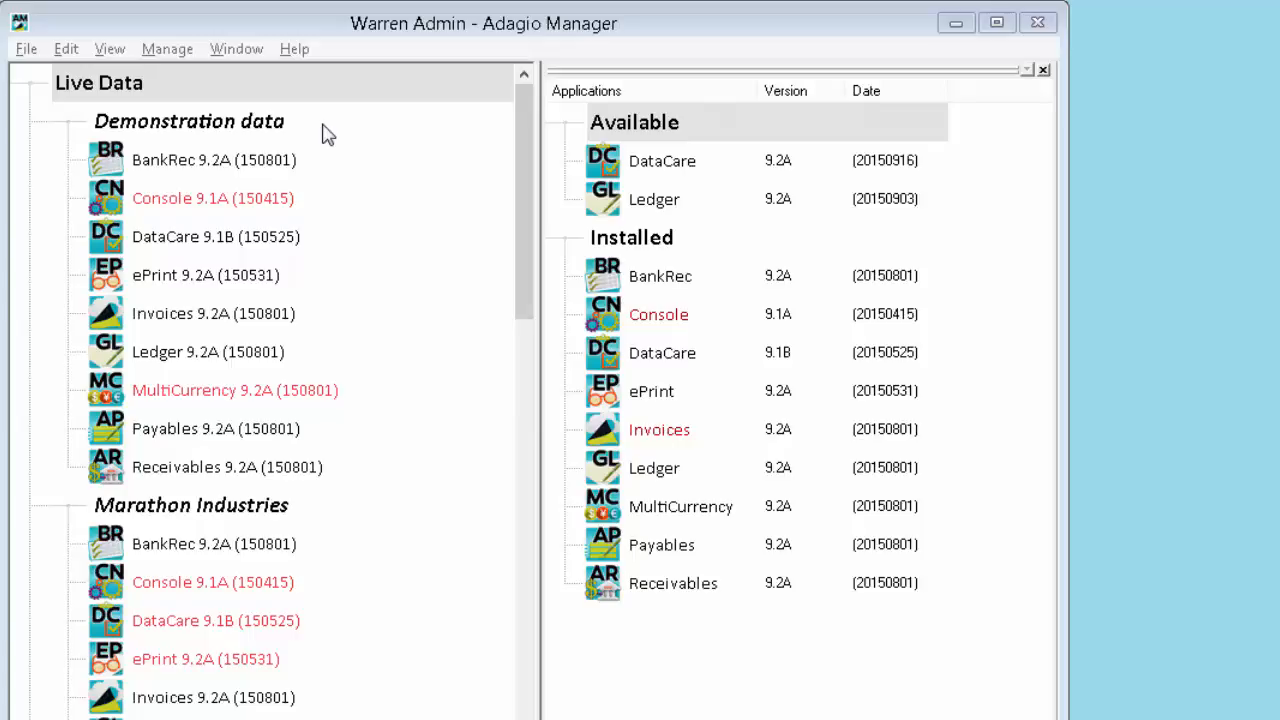
pyautogui.click(323, 125)
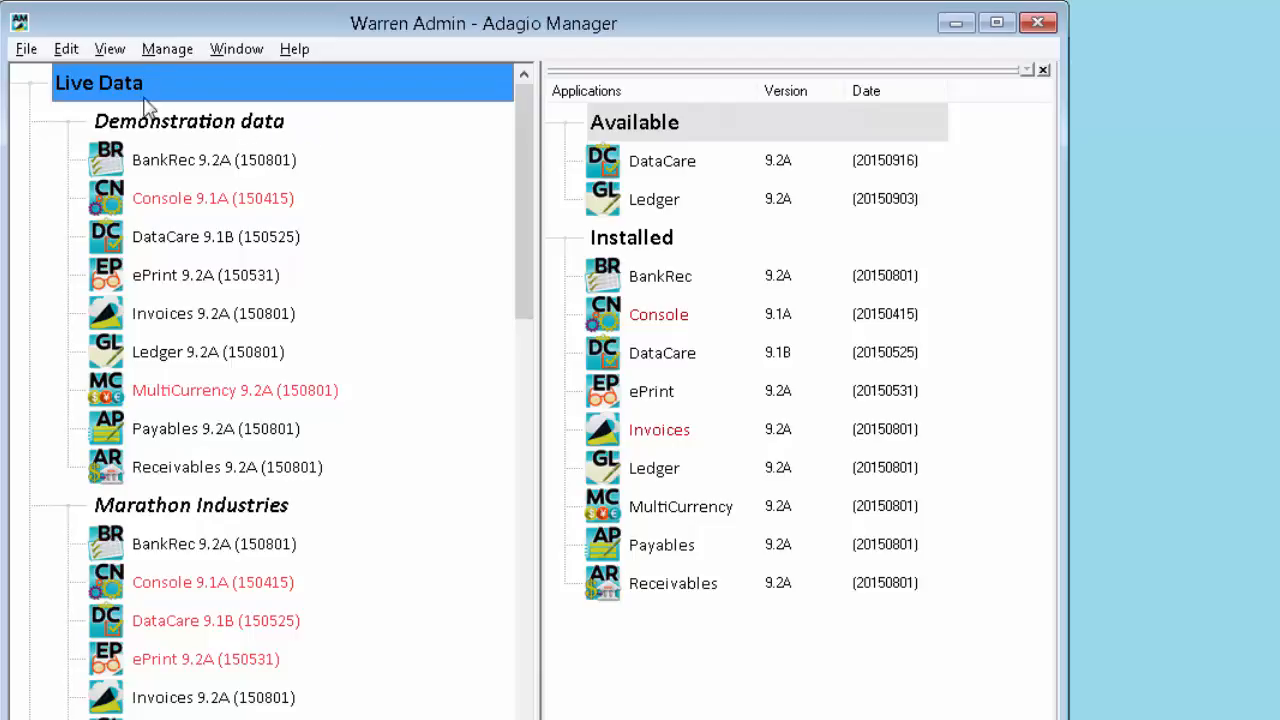
# - Restrict user XYZ to Payables and Receivables in Demonstration data, plus Marathon Industries, Multi Currency Sample (Private) and Single Currency Sample (Private)
pyautogui.click(74, 52)
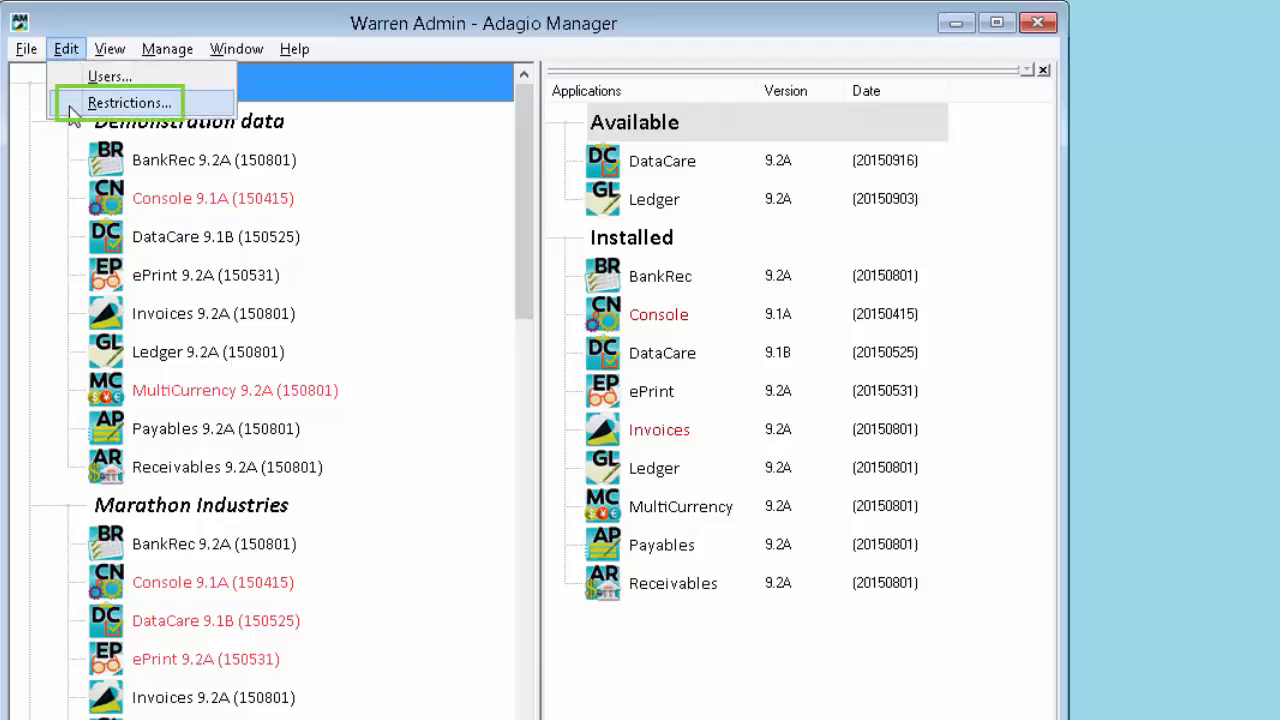
pyautogui.click(101, 104)
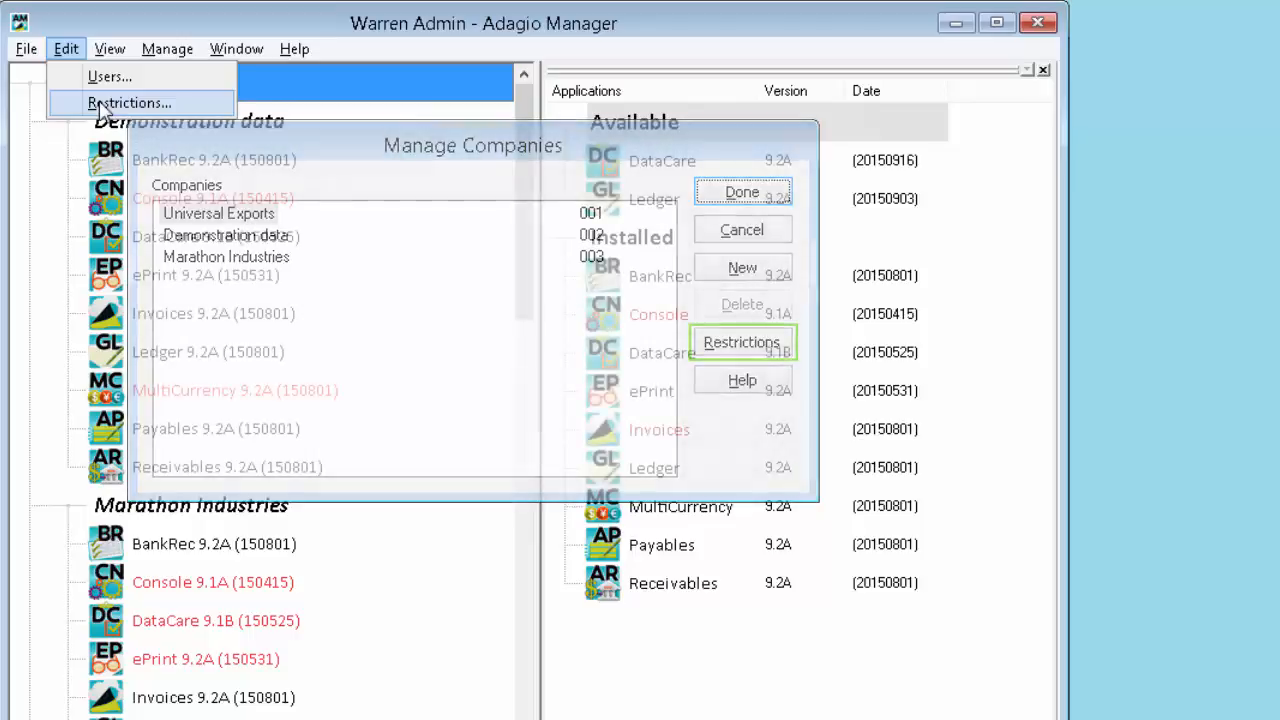
pyautogui.click(101, 104)
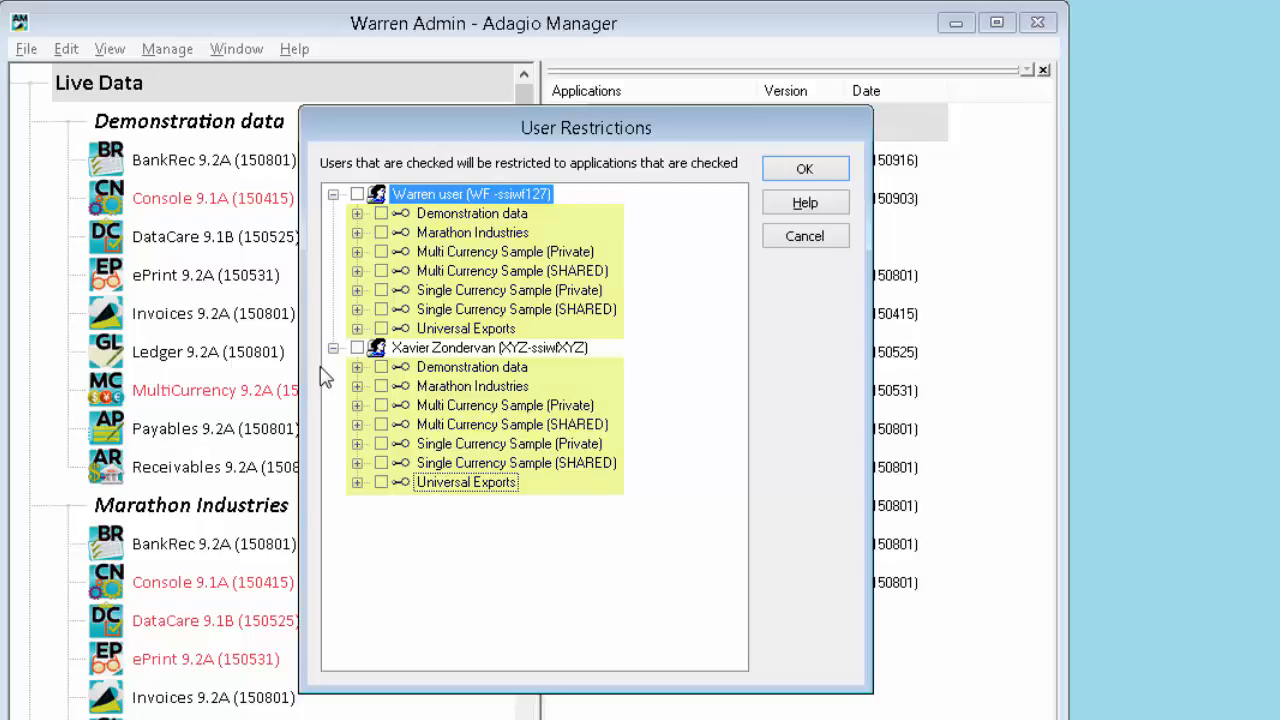
pyautogui.click(357, 367)
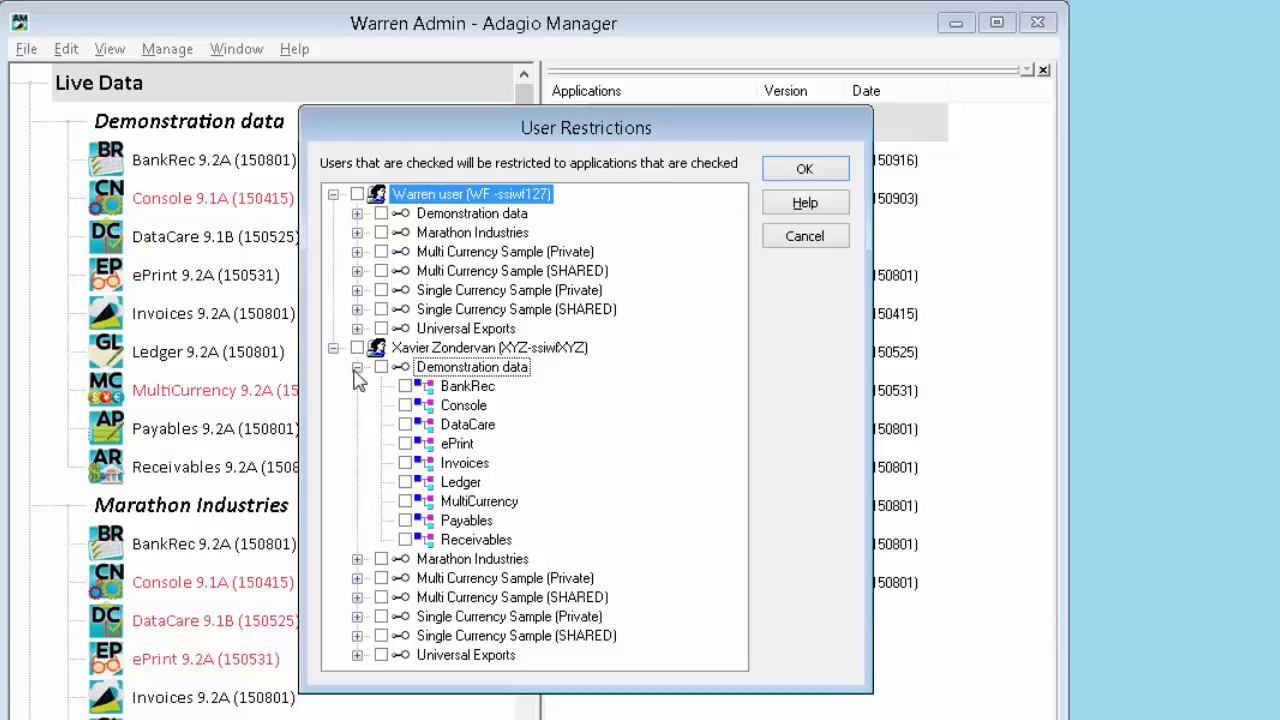
pyautogui.click(405, 520)
pyautogui.click(405, 539)
pyautogui.click(381, 559)
pyautogui.click(381, 578)
pyautogui.click(381, 617)
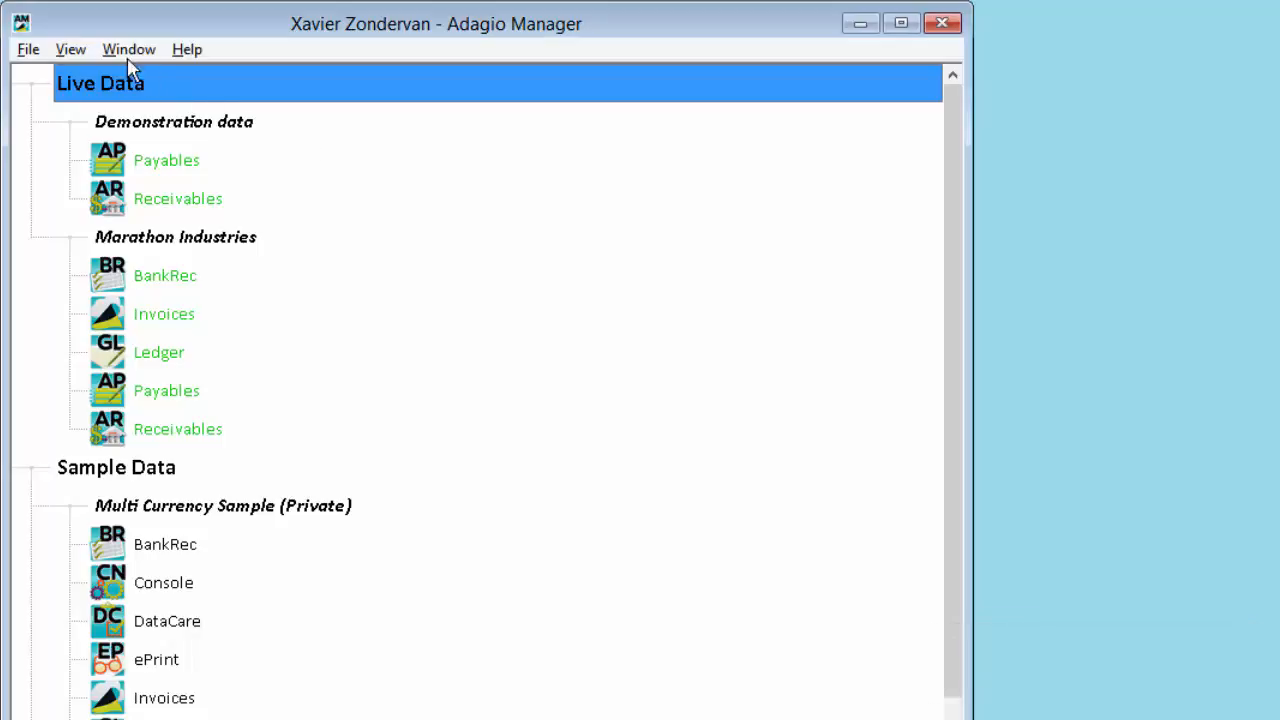
# - In the restricted user's Adagio Manager, examine the available view options and open the End Application function
pyautogui.click(86, 52)
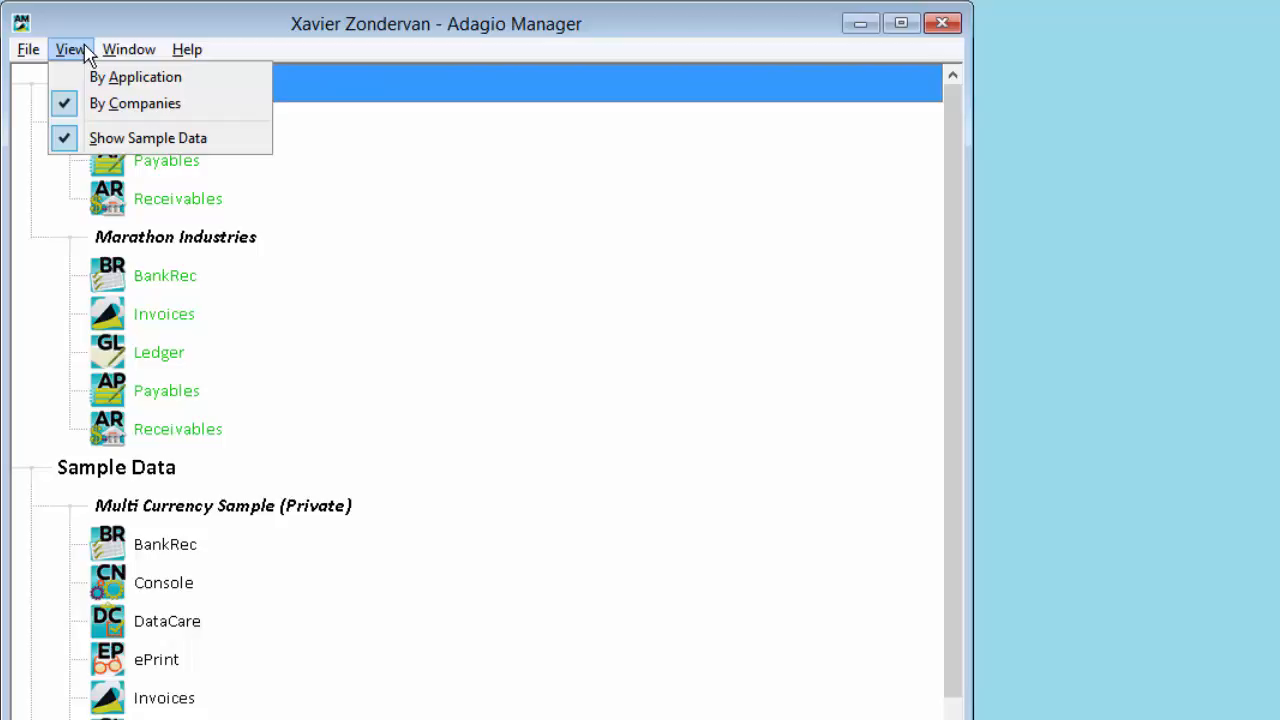
pyautogui.moveTo(104, 49)
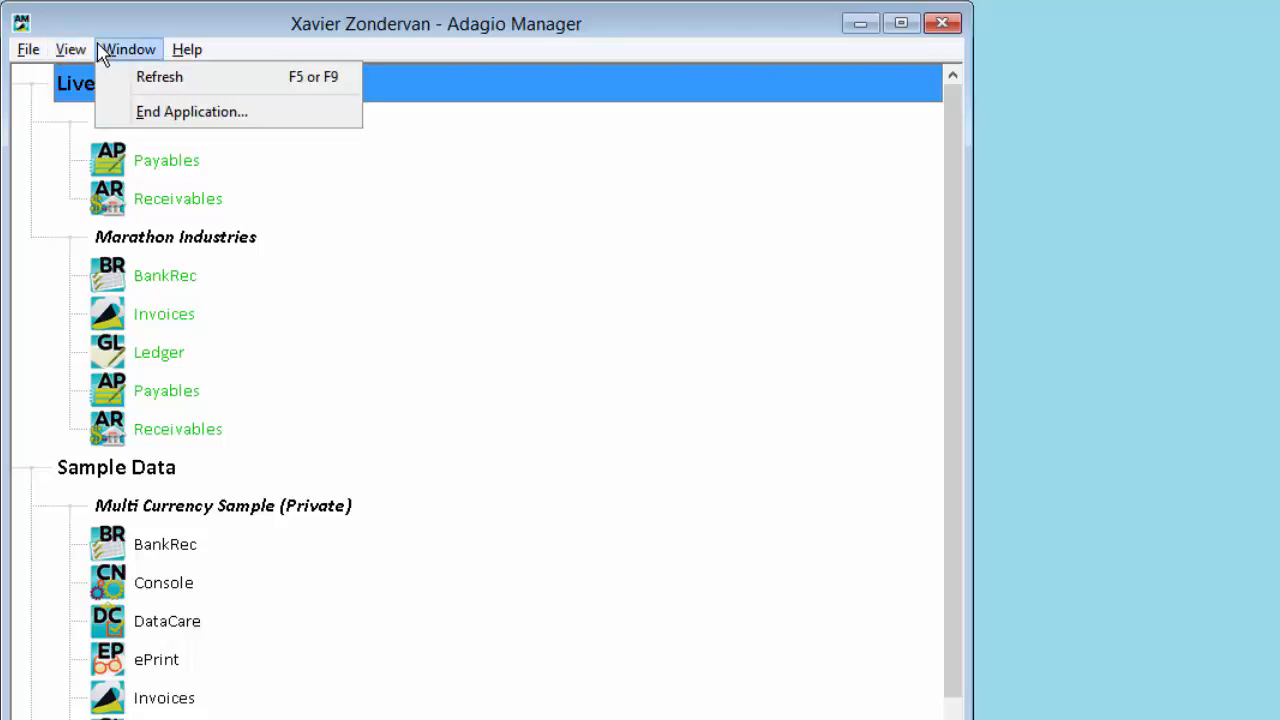
pyautogui.click(110, 114)
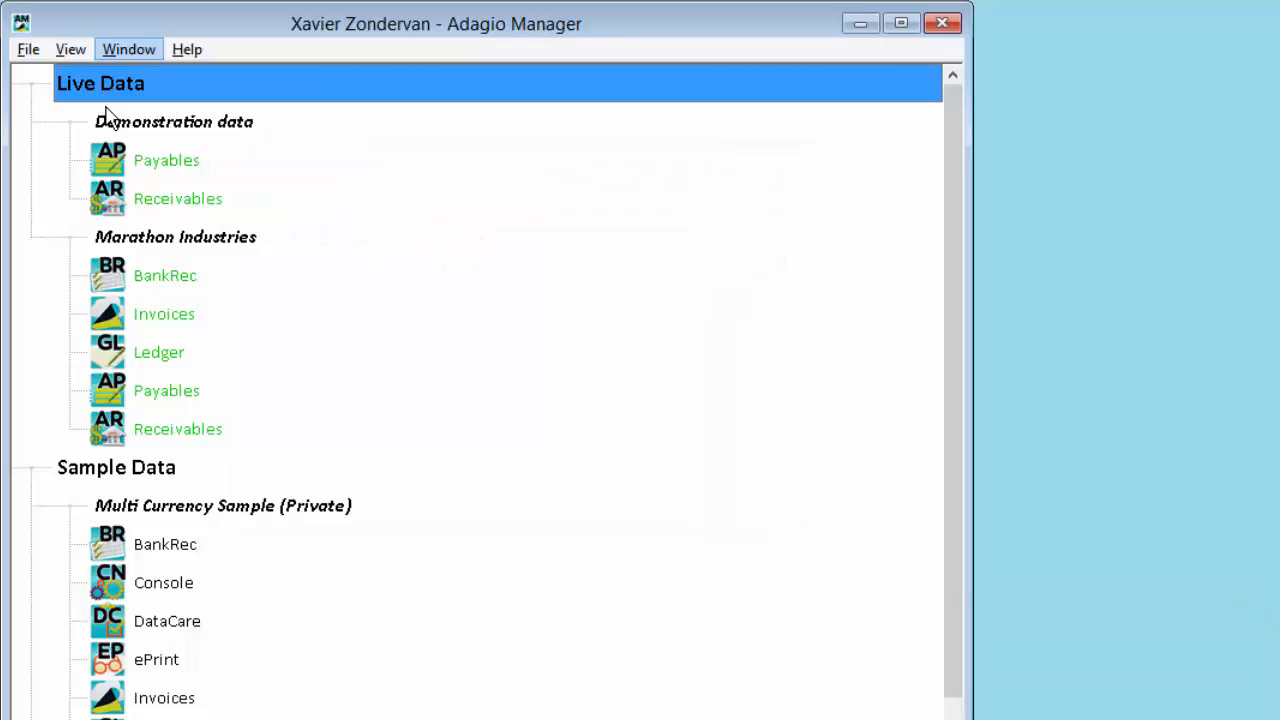
# - Launch Payables for the Demonstration data company with a session date of October 15, 2015
pyautogui.click(214, 169)
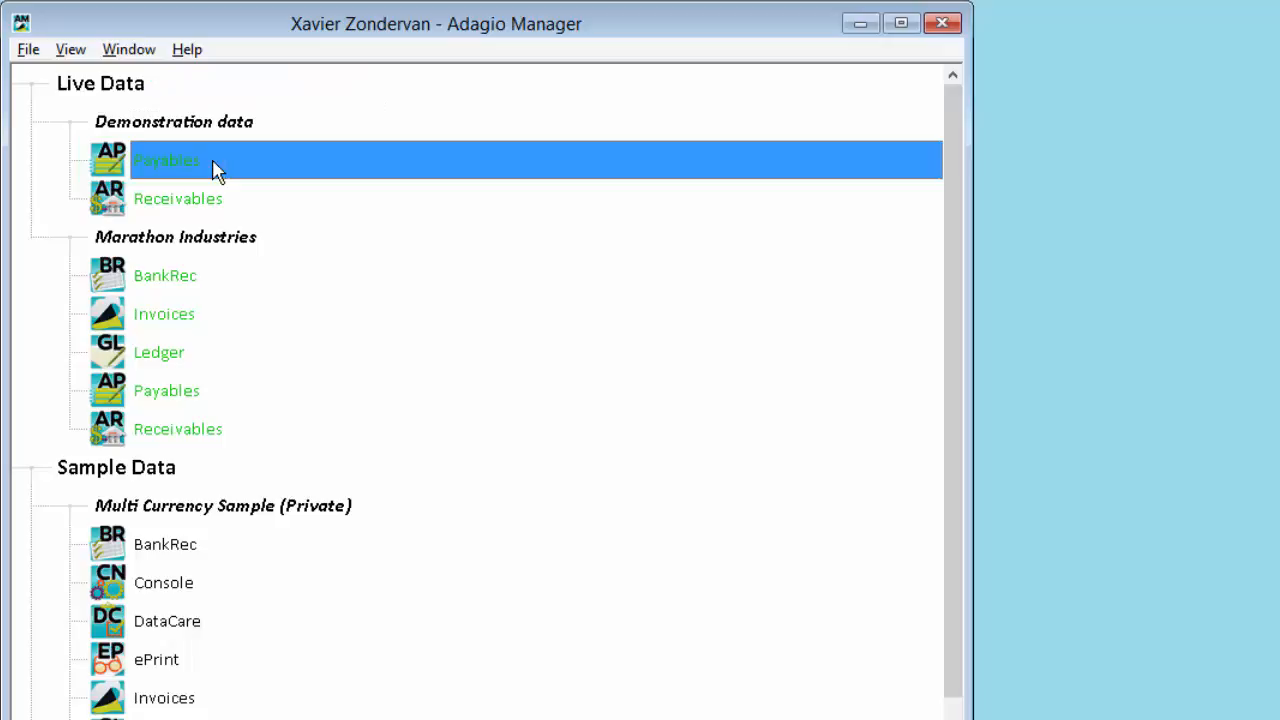
pyautogui.rightClick(215, 170)
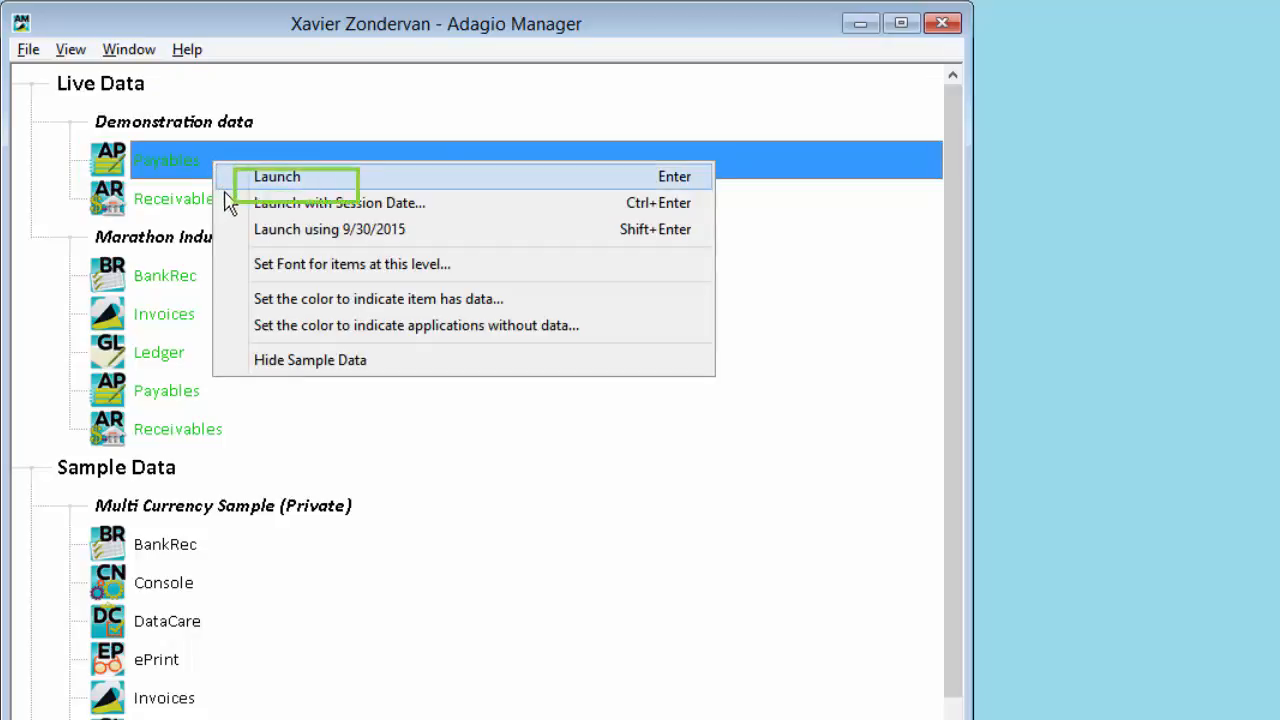
pyautogui.click(229, 206)
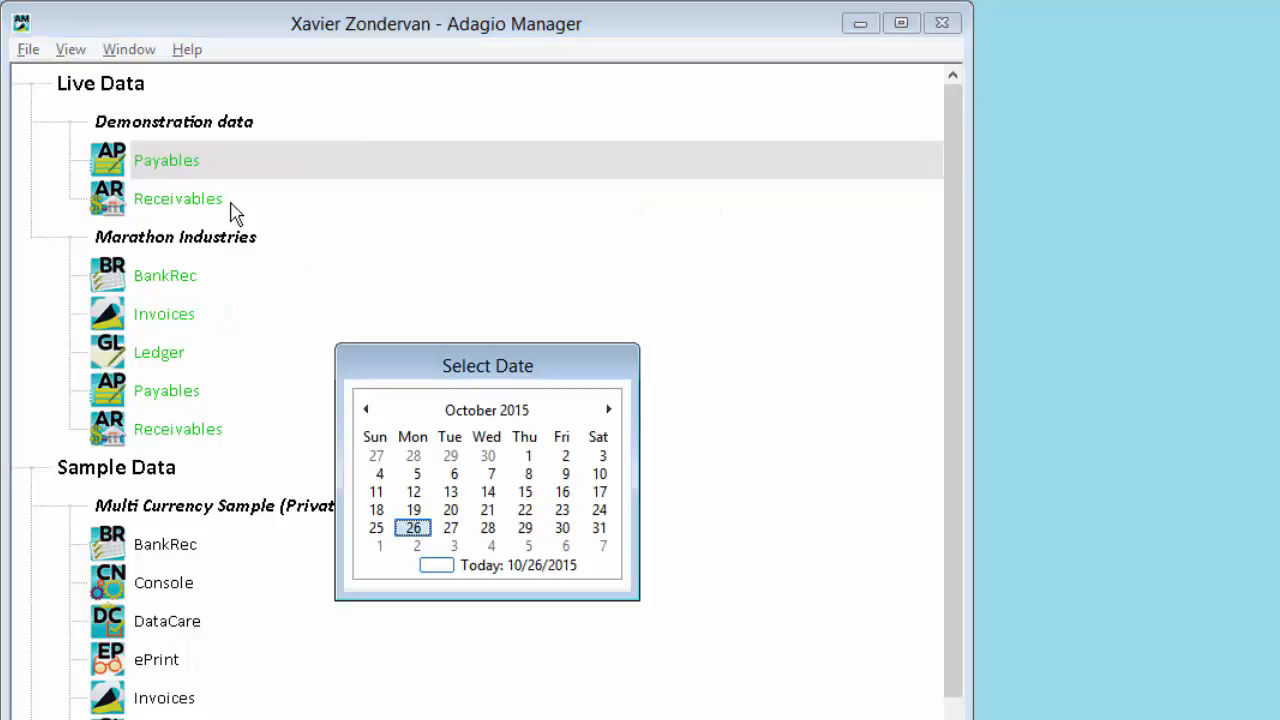
pyautogui.click(525, 492)
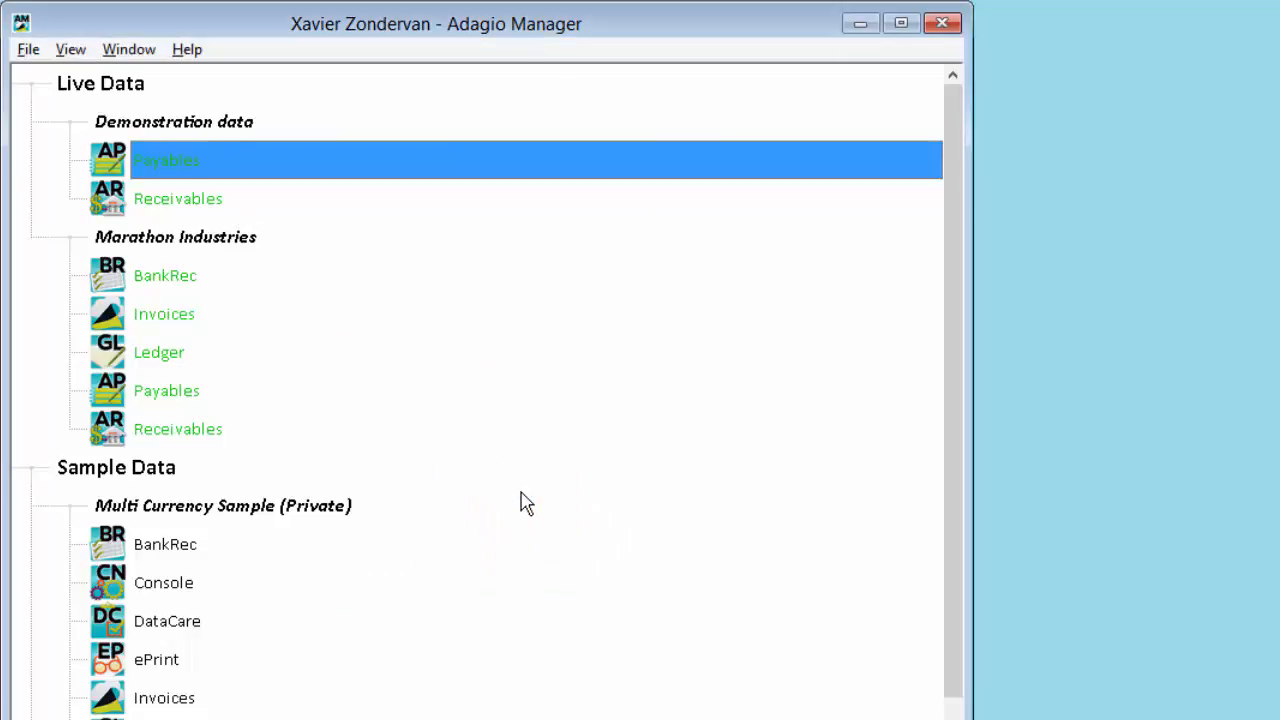